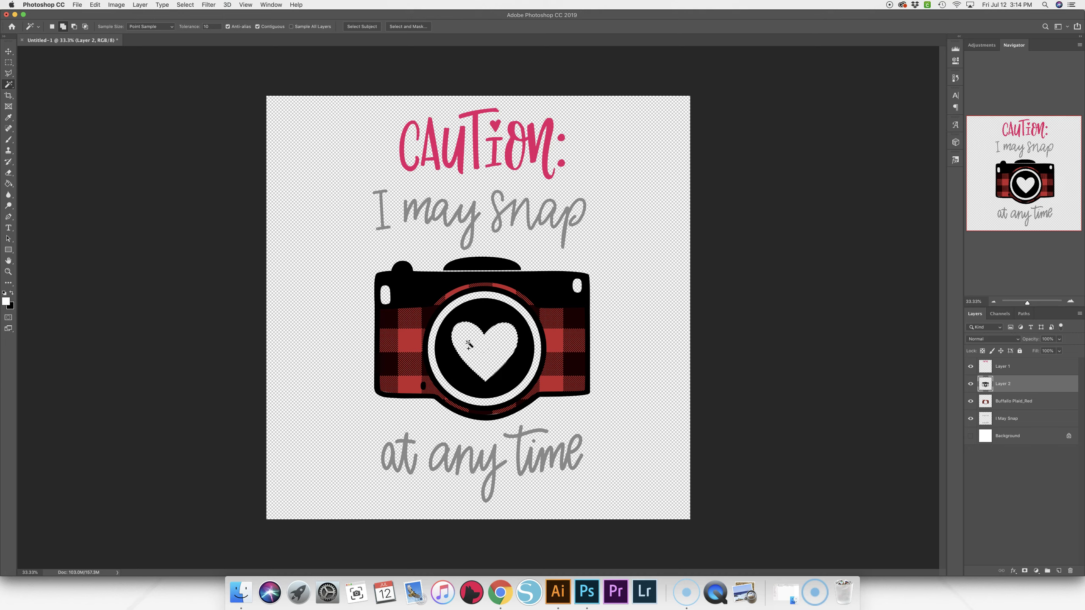
# - Show the Background layer and fill the heart selection in the camera lens with 50% Gray on a new layer
pyautogui.click(970, 436)
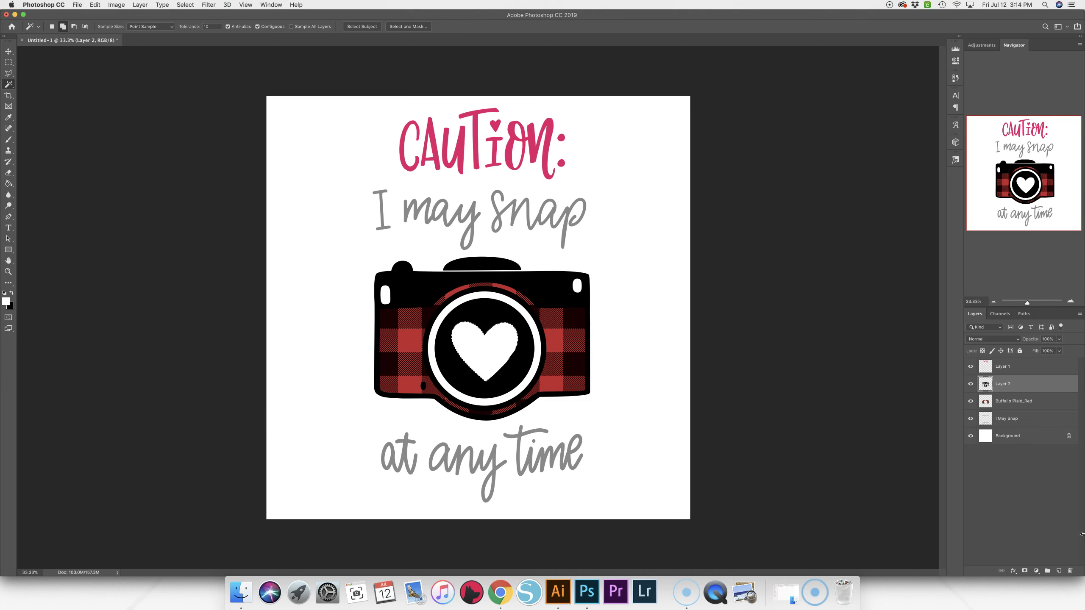
pyautogui.click(1059, 571)
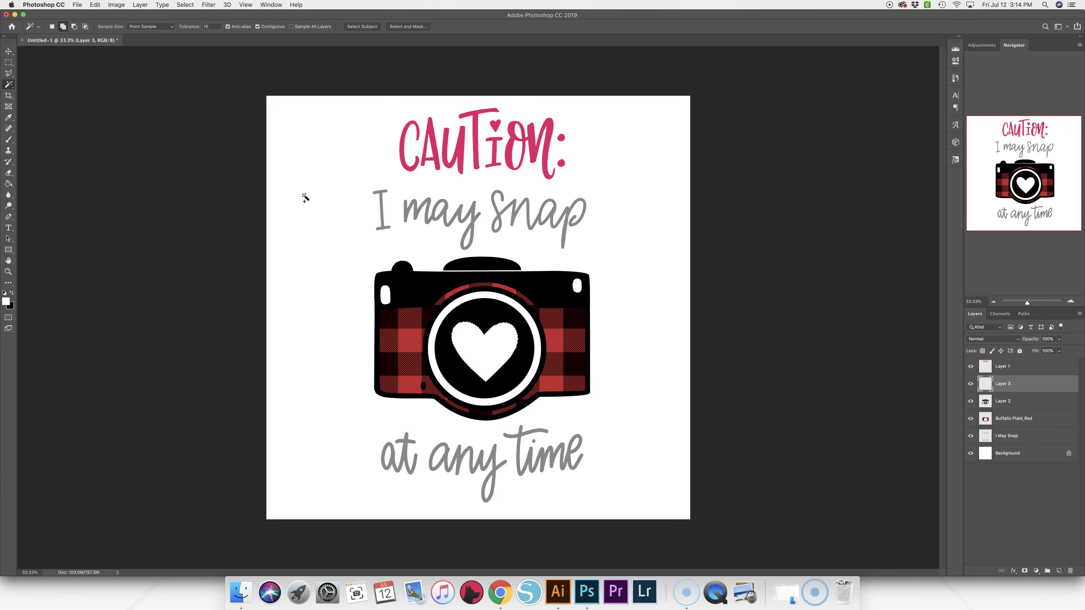
pyautogui.click(95, 5)
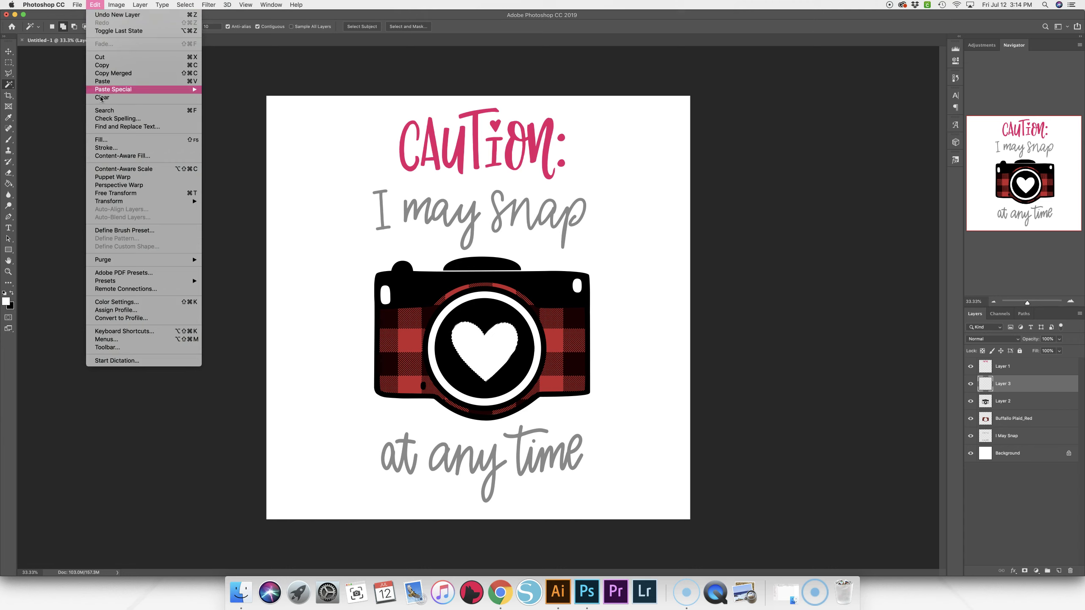
pyautogui.click(101, 140)
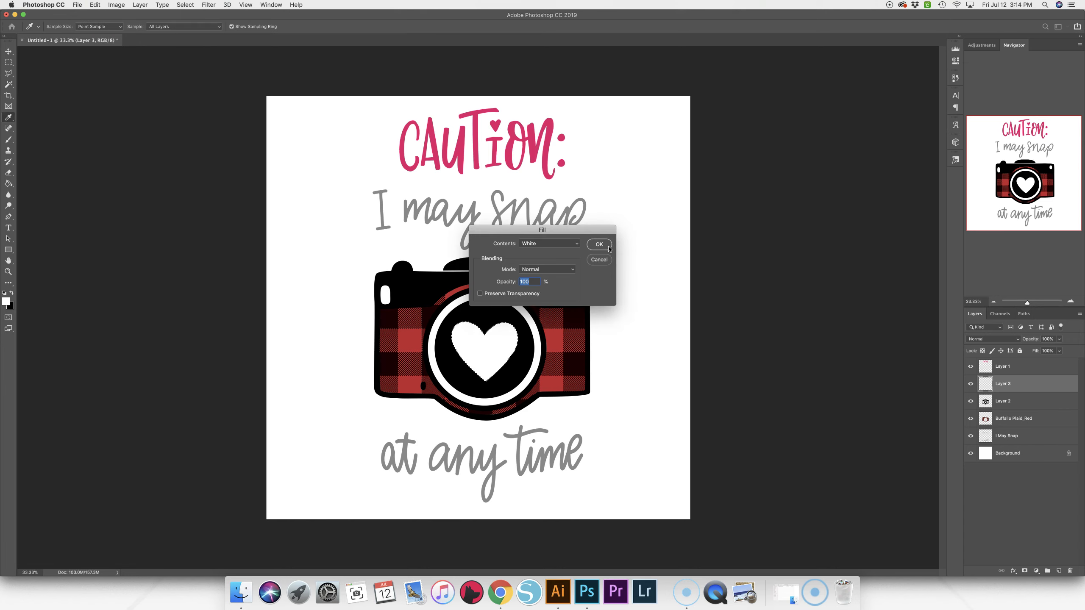
pyautogui.click(558, 246)
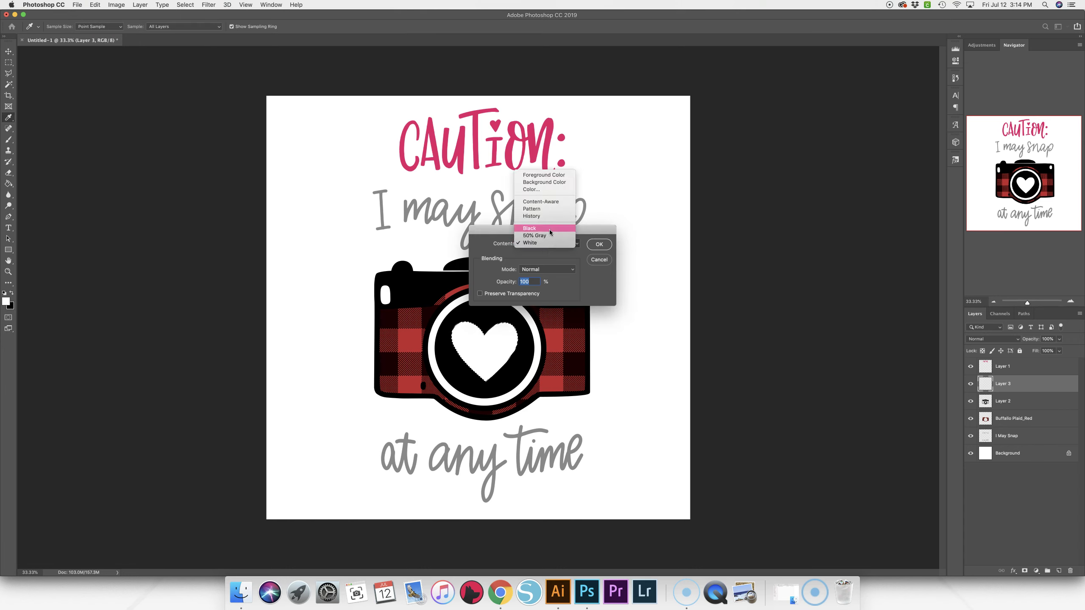
pyautogui.click(544, 237)
pyautogui.click(599, 244)
# - Clear the heart selection and switch to the Move tool with no layer selected
pyautogui.click(8, 51)
pyautogui.click(170, 214)
pyautogui.click(185, 5)
pyautogui.click(192, 22)
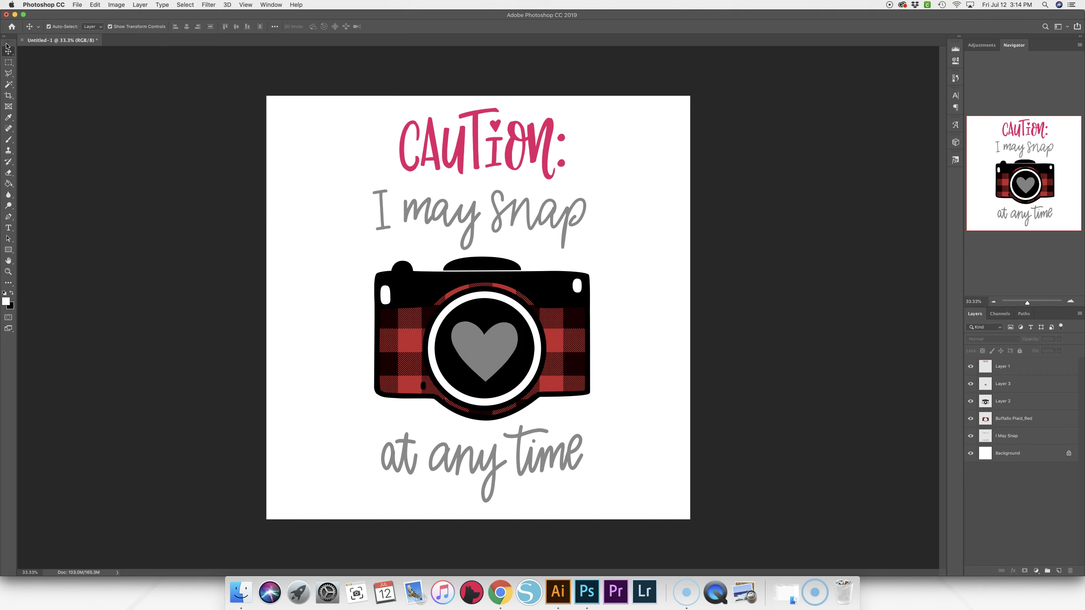
# - Move the gray heart out of the lens beside the camera, undo the move and deselect the layer
pyautogui.moveTo(475, 363); pyautogui.dragTo(614, 289)
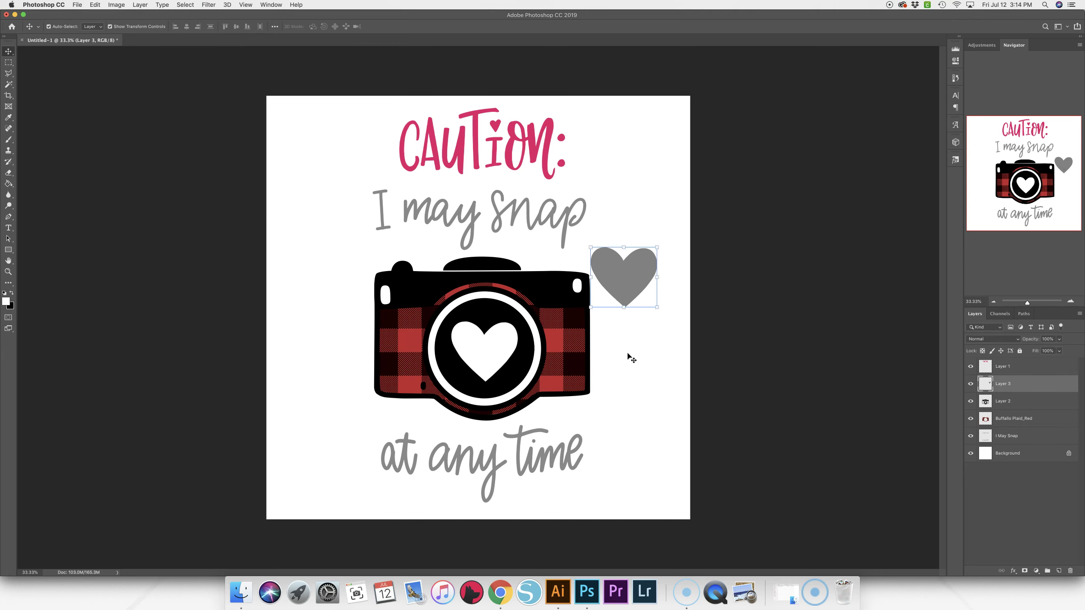
pyautogui.press('super+z')
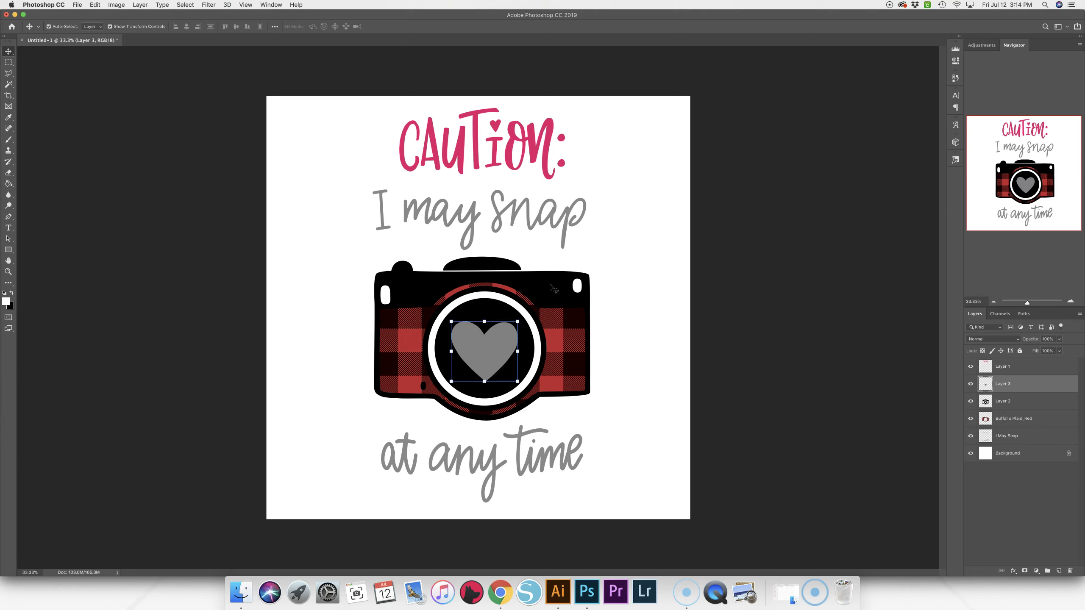
pyautogui.click(553, 253)
pyautogui.click(496, 351)
pyautogui.click(683, 318)
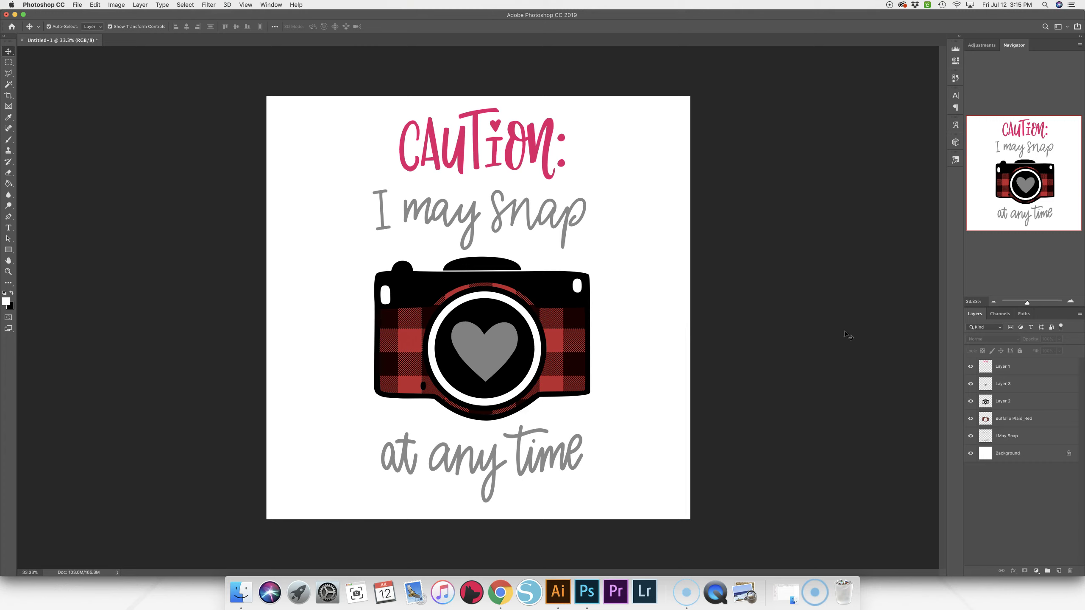
# - Place Bokeh Textures - Grey.jpg from the Light Set folder inside Bokeh Textures as a linked image above the gray heart layer
pyautogui.click(495, 355)
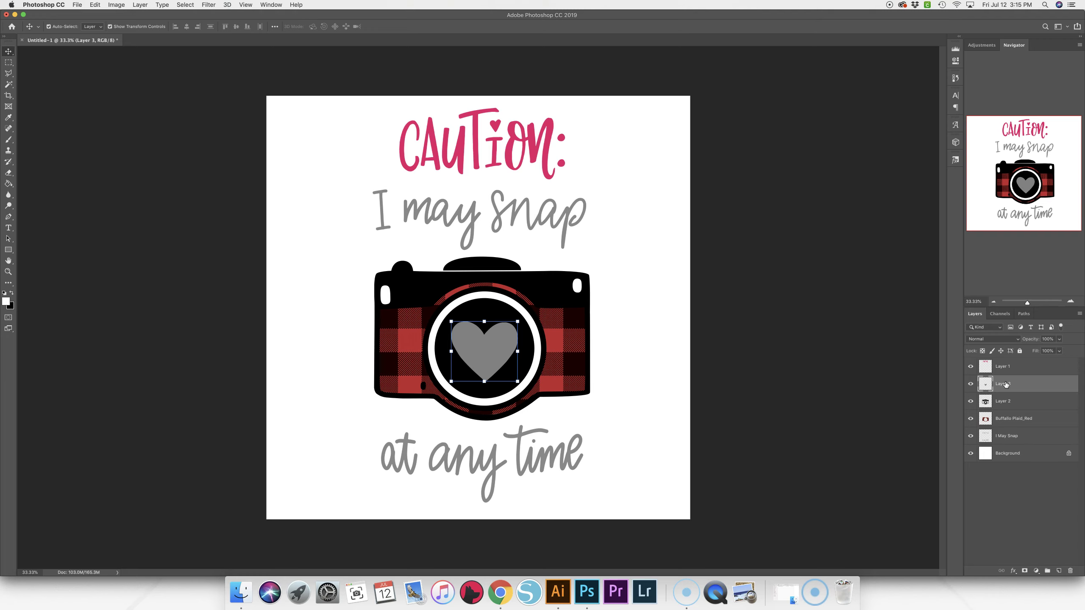
pyautogui.click(77, 5)
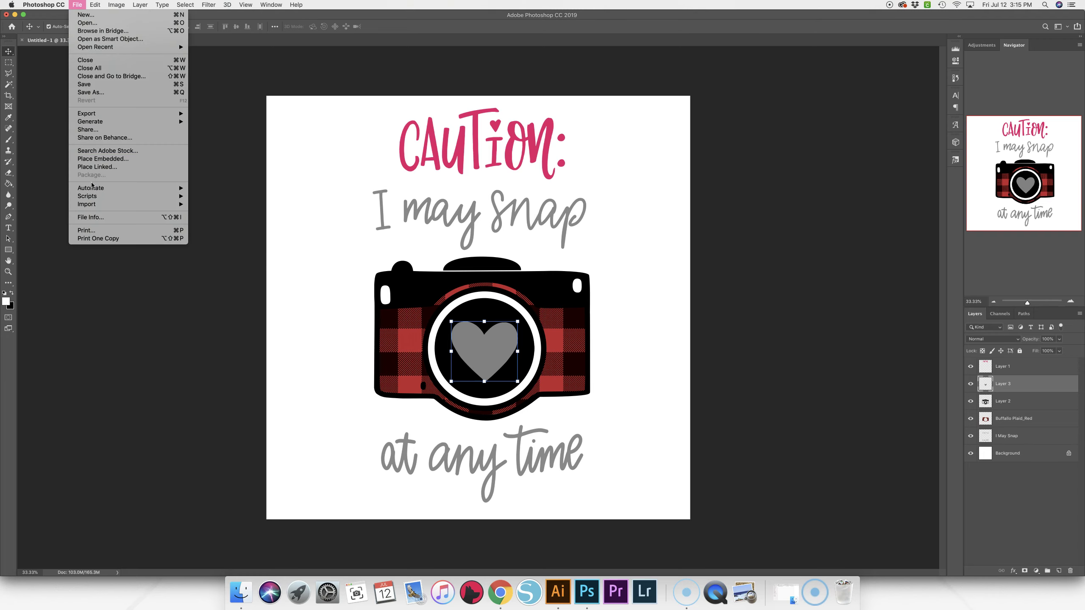
pyautogui.click(98, 167)
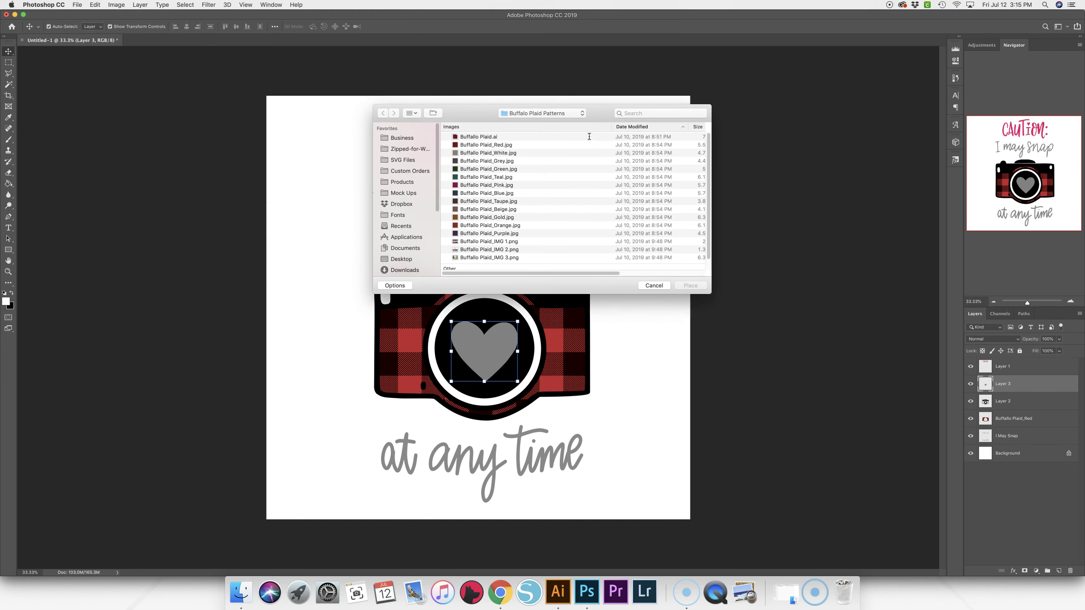
pyautogui.click(562, 115)
pyautogui.click(538, 123)
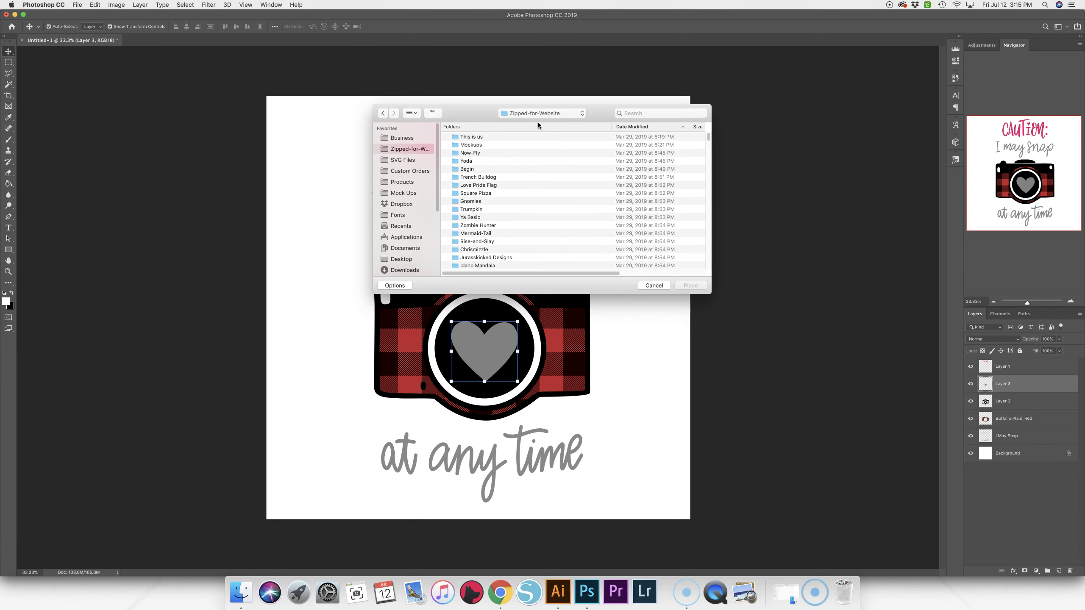
pyautogui.click(476, 127)
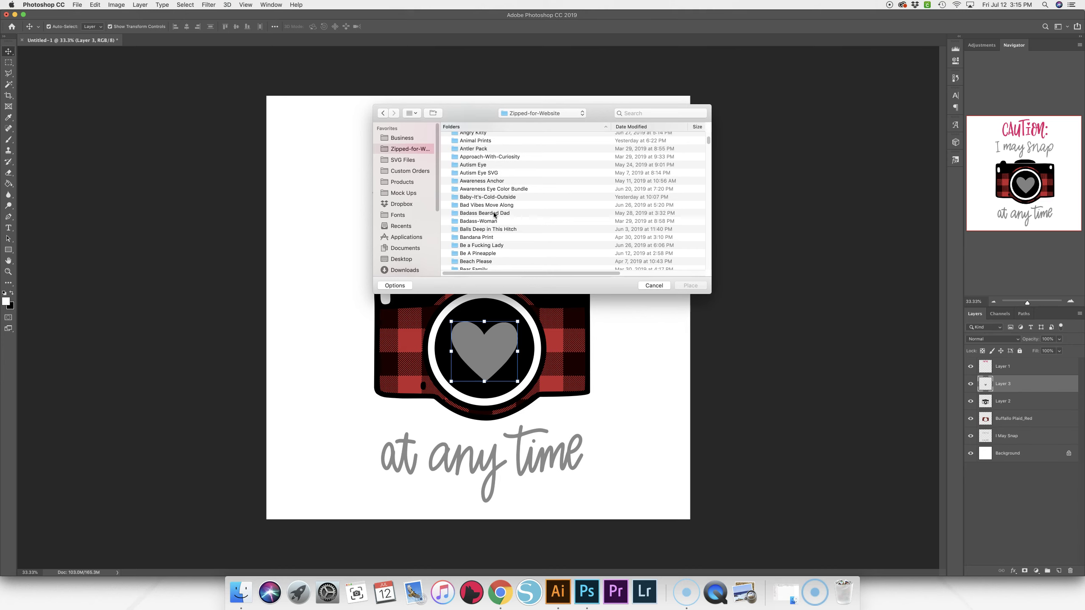
pyautogui.scroll(-5, 494, 215)
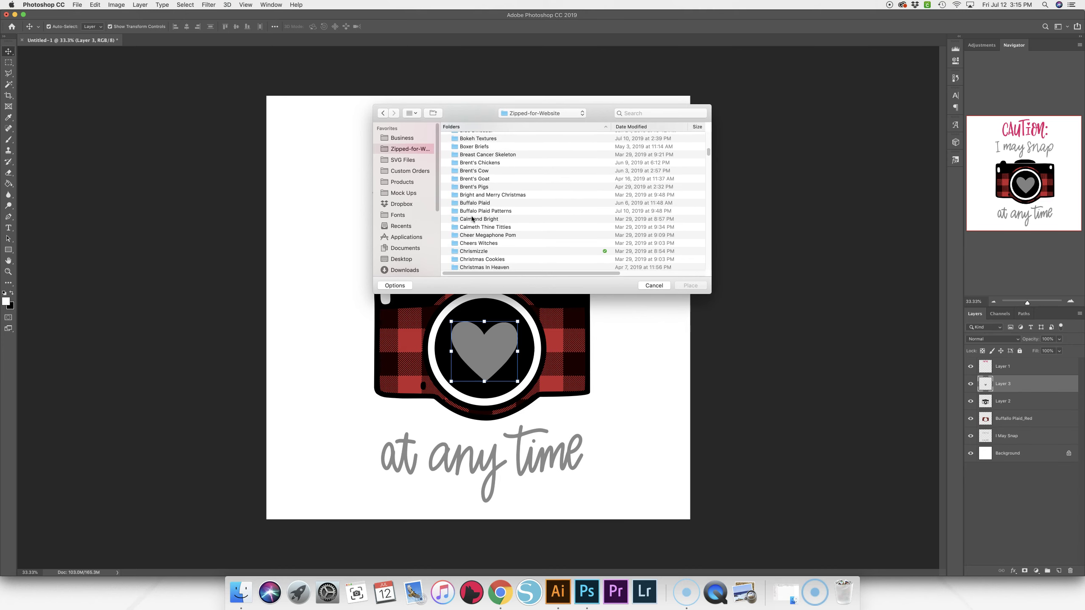
pyautogui.scroll(2, 472, 219)
pyautogui.doubleClick(481, 182)
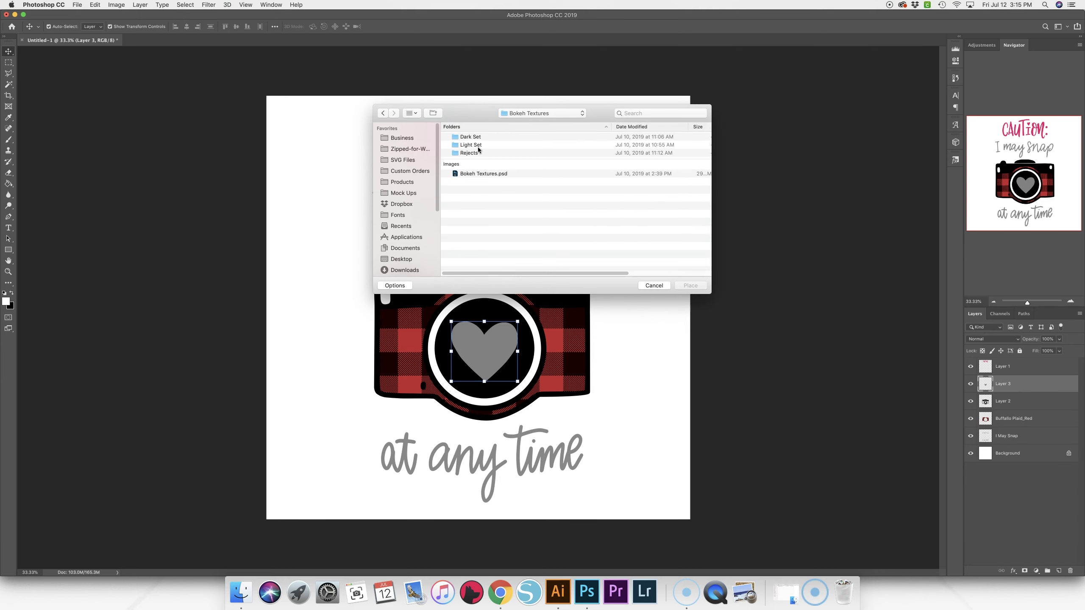
pyautogui.doubleClick(468, 144)
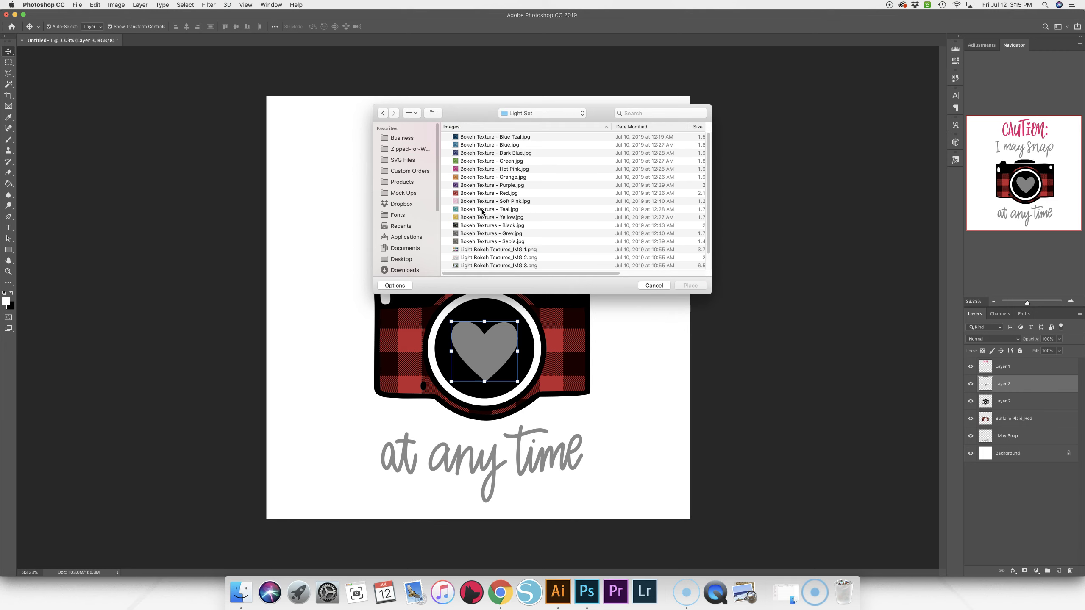
pyautogui.doubleClick(502, 234)
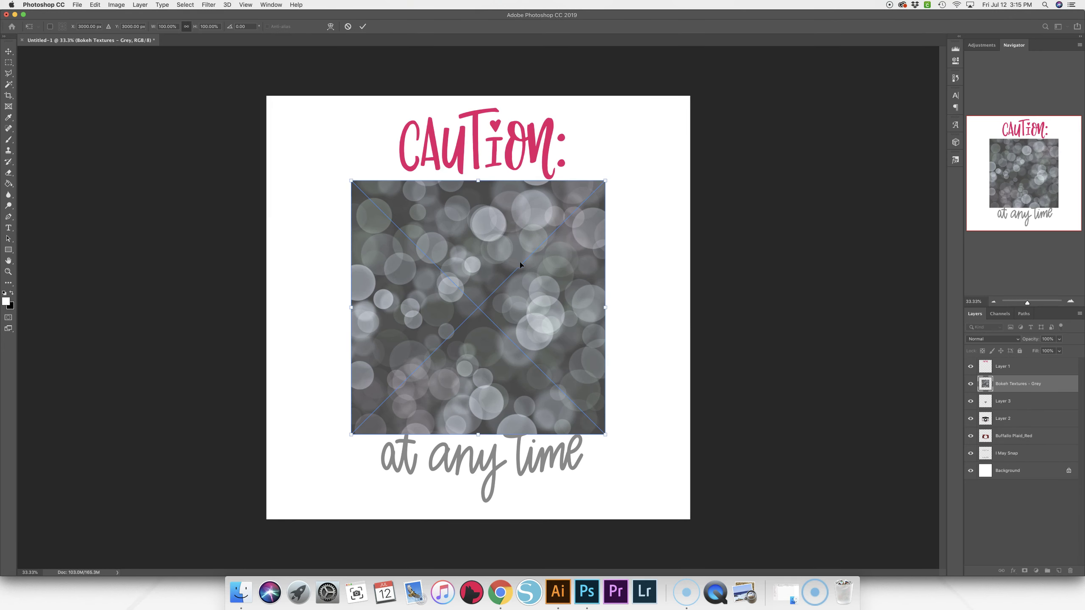
# - Scale the grey bokeh texture to about 32% over the lens heart and clip it to the heart layer
pyautogui.moveTo(351, 180); pyautogui.dragTo(548, 324)
pyautogui.moveTo(568, 407); pyautogui.dragTo(487, 360)
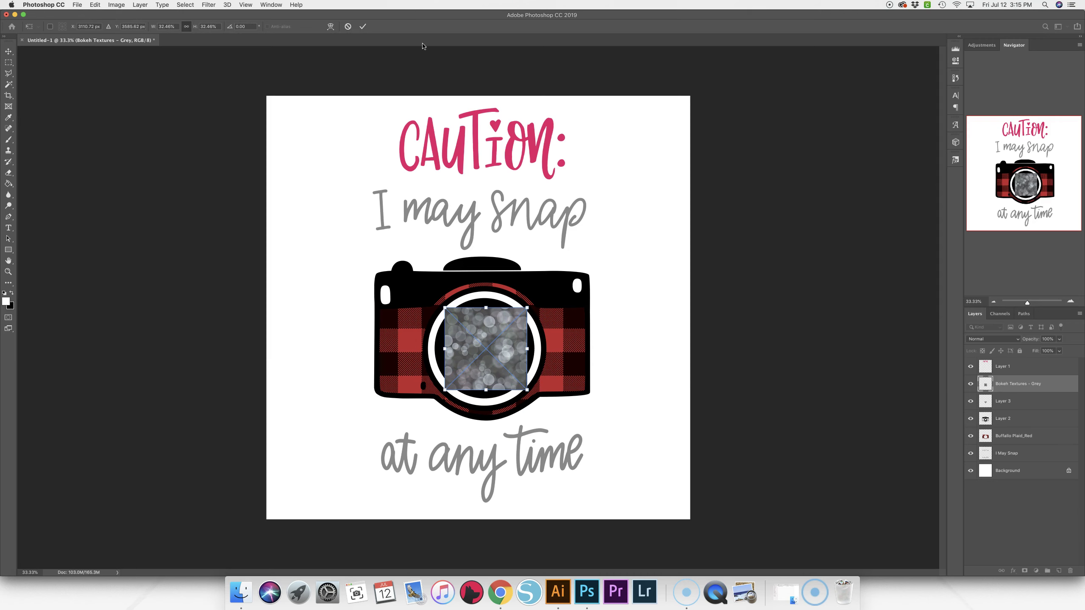
pyautogui.click(363, 26)
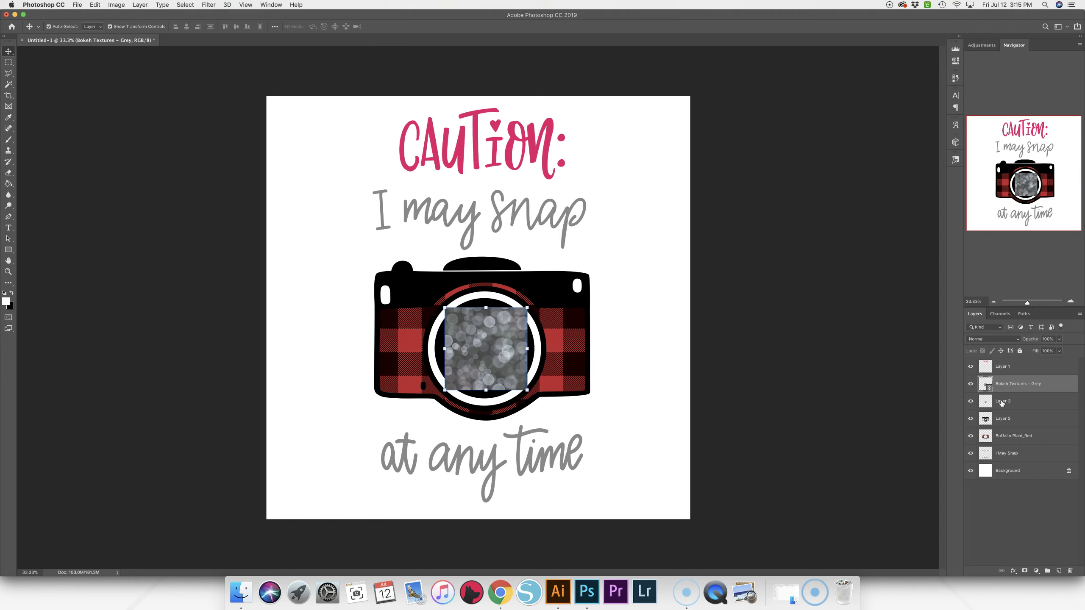
pyautogui.keyDown('alt'); pyautogui.click(984, 392); pyautogui.keyUp('alt')
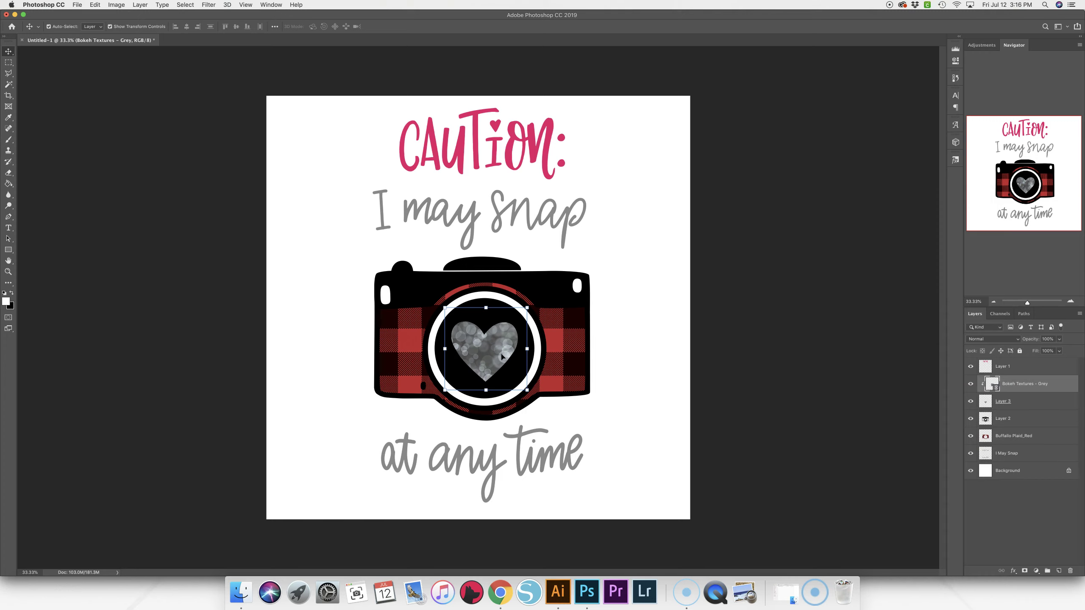
# - Try scaling the bokeh texture and heart layers together to about 91%
pyautogui.keyDown('shift'); pyautogui.click(1025, 401); pyautogui.keyUp('shift')
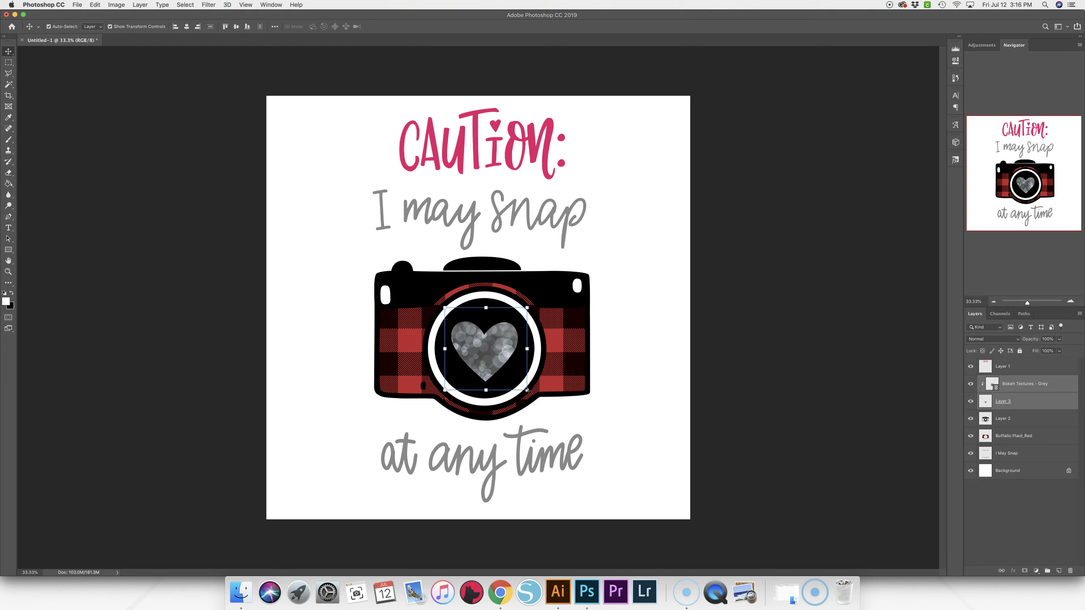
pyautogui.click(528, 390)
pyautogui.moveTo(527, 389); pyautogui.dragTo(525, 387)
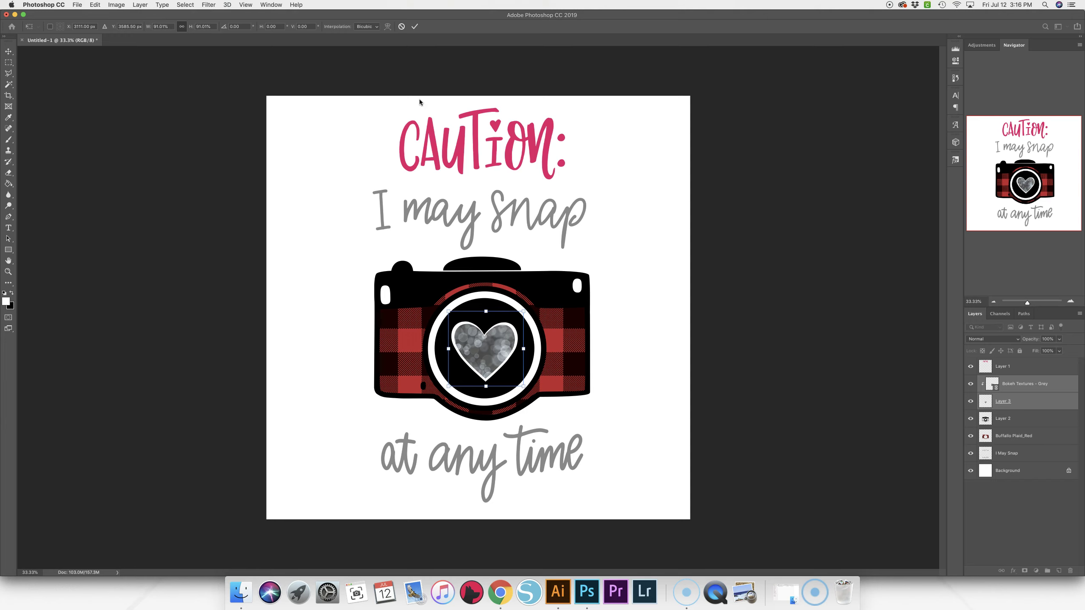
# - Replace the heart layer's effects with the preset layer style that combines a stroke and three drop shadows
pyautogui.click(271, 5)
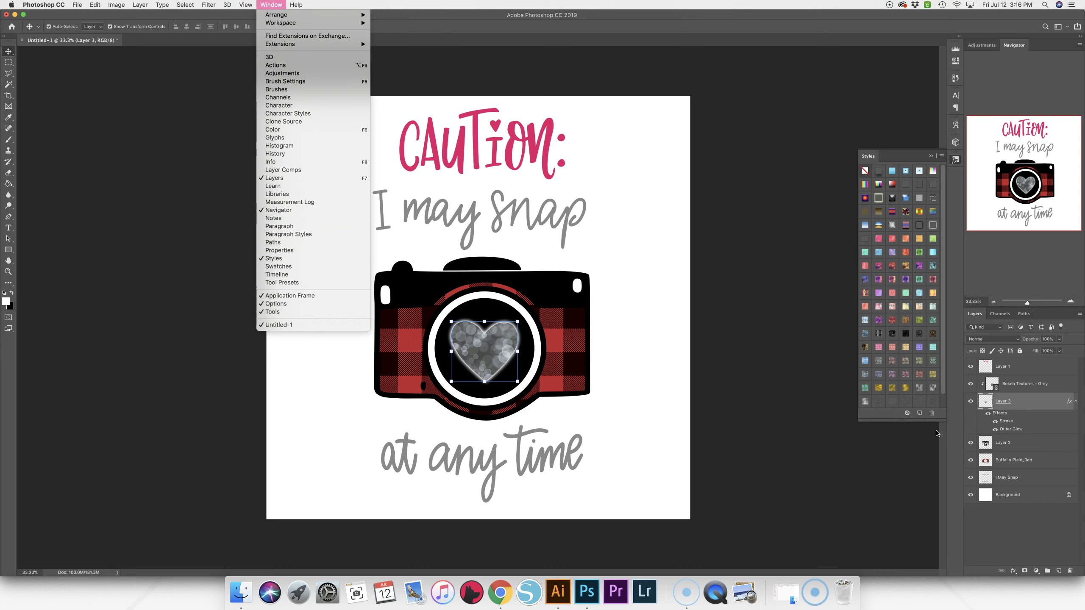
pyautogui.click(1004, 417)
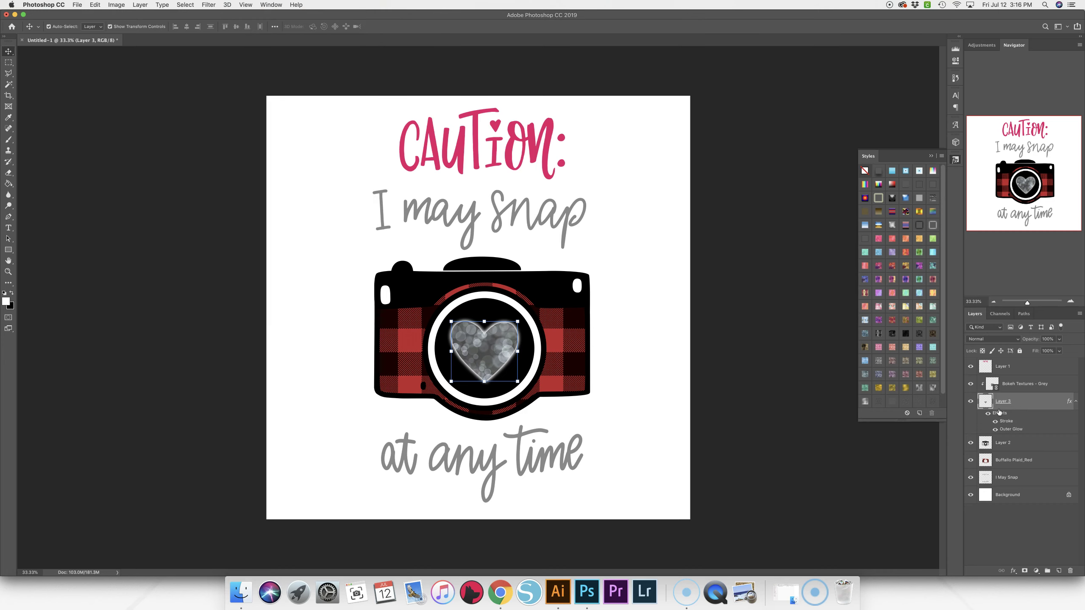
pyautogui.click(995, 430)
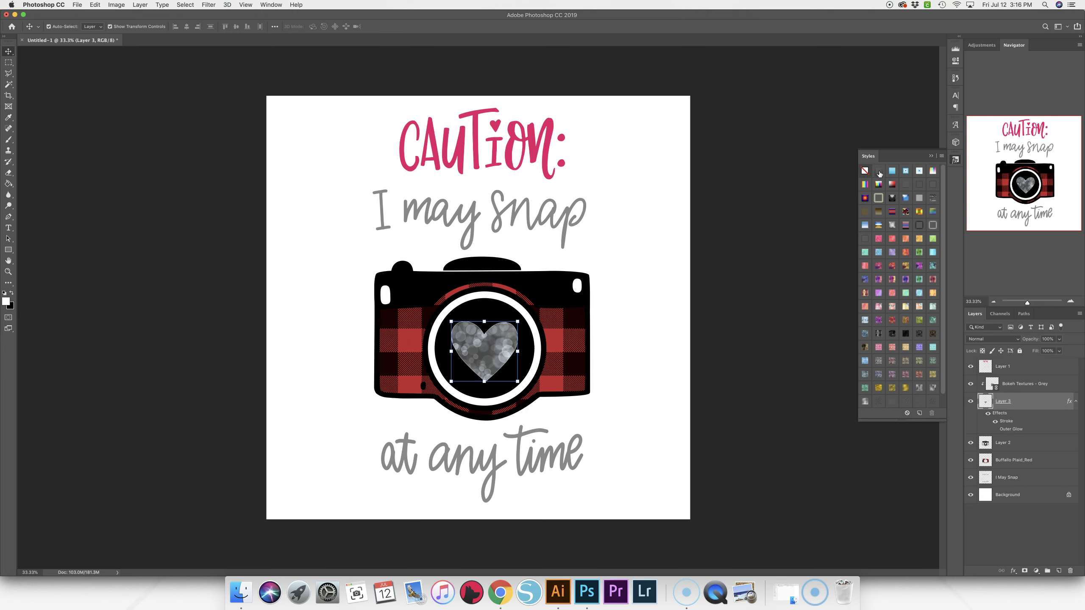
pyautogui.click(878, 171)
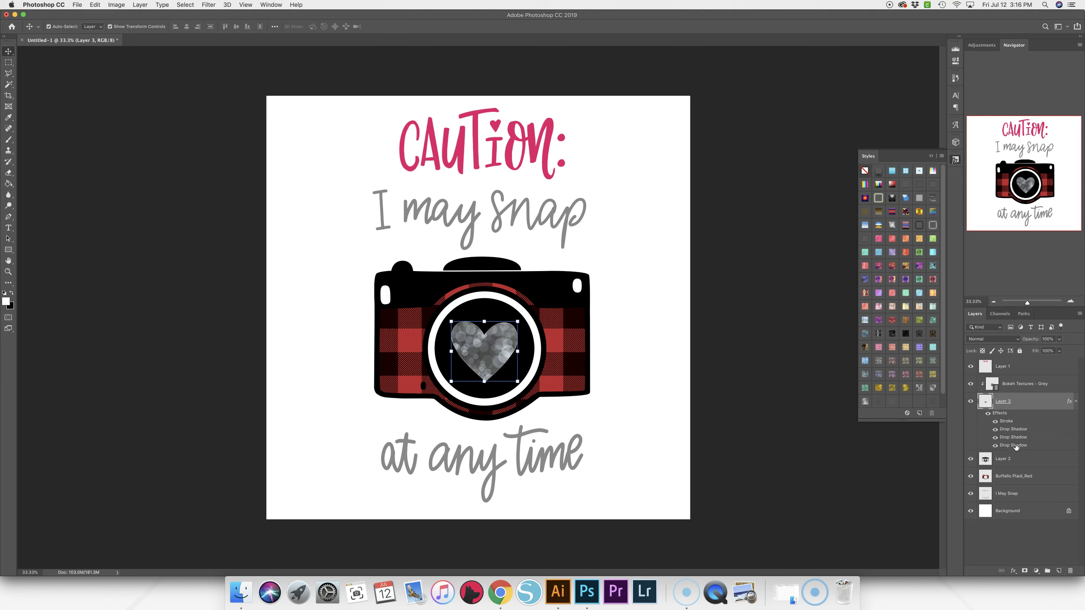
# - Delete the three drop shadows from the heart layer's style
pyautogui.doubleClick(1009, 429)
pyautogui.click(837, 383)
pyautogui.click(837, 384)
pyautogui.click(837, 383)
# - Make the heart's stroke white (ffffff), position it outside and apply the layer style
pyautogui.click(772, 231)
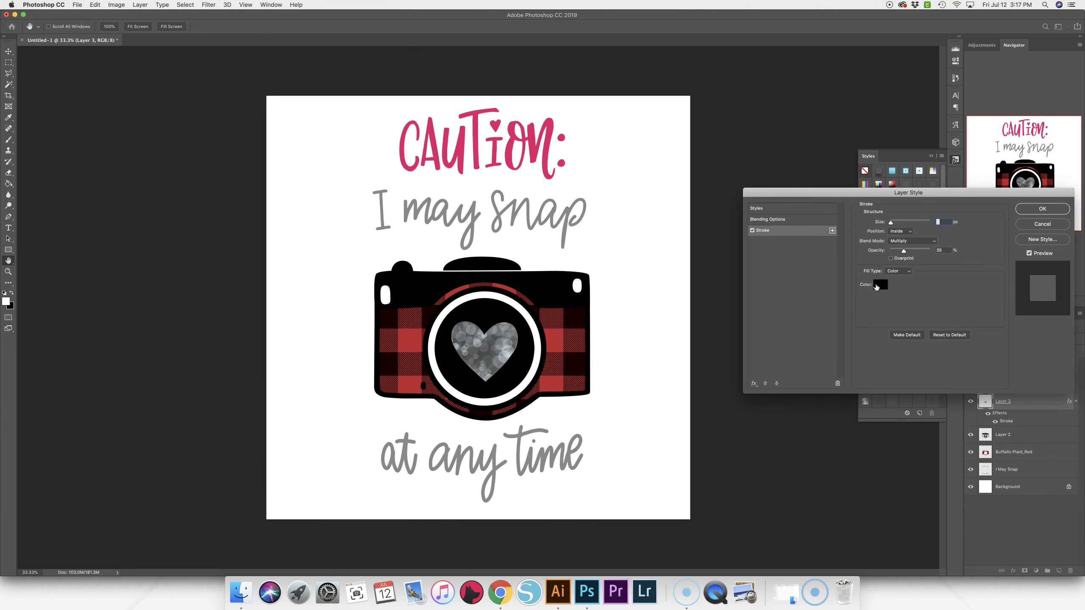
pyautogui.click(880, 285)
pyautogui.click(704, 317)
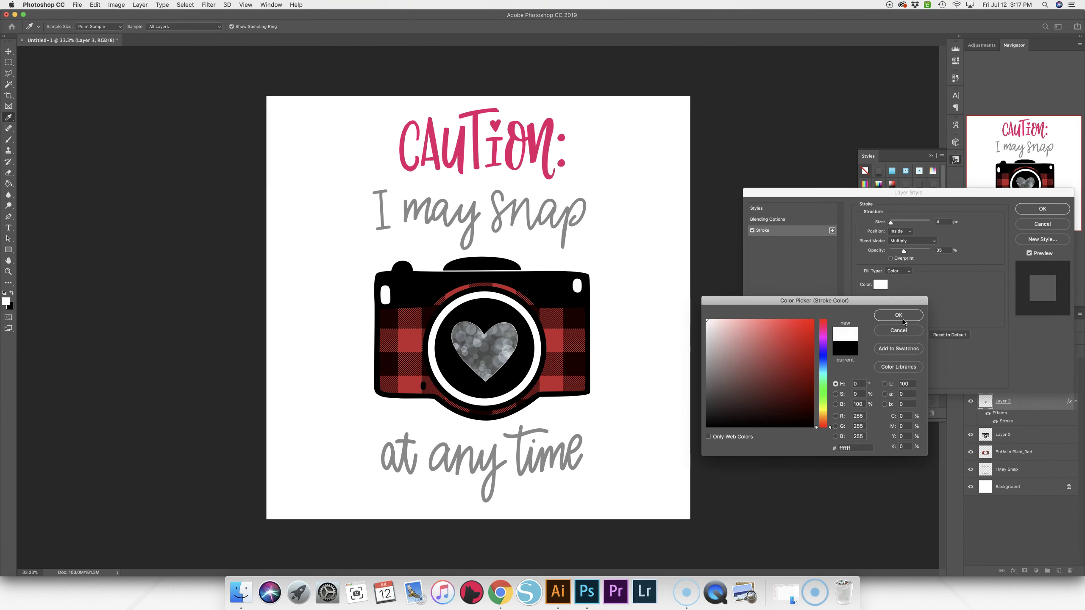
pyautogui.click(898, 319)
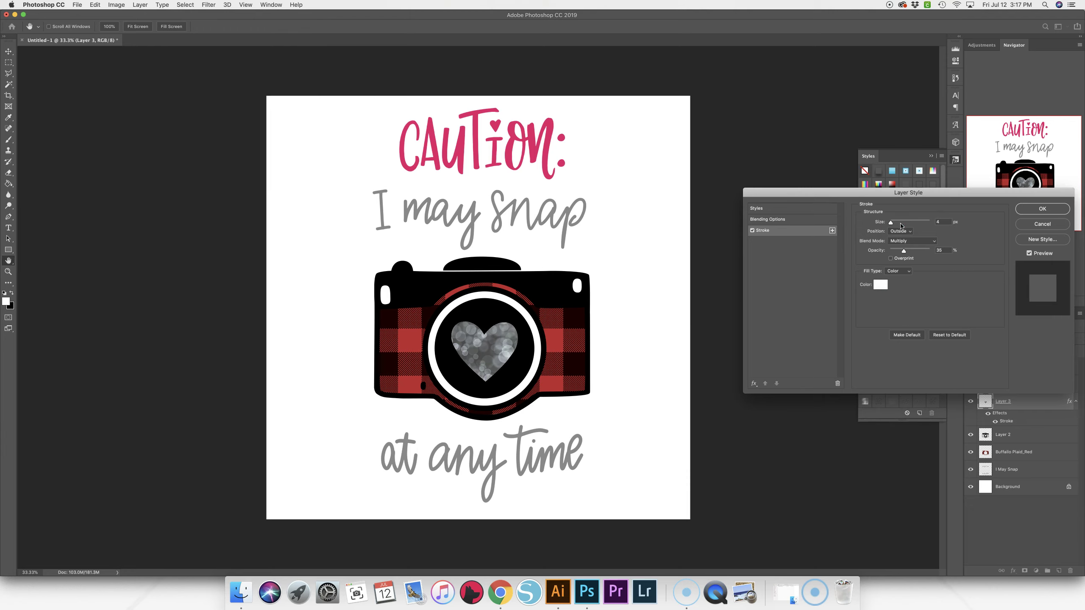
pyautogui.click(901, 233)
pyautogui.click(902, 238)
pyautogui.click(1042, 208)
pyautogui.press('v')
pyautogui.click(77, 5)
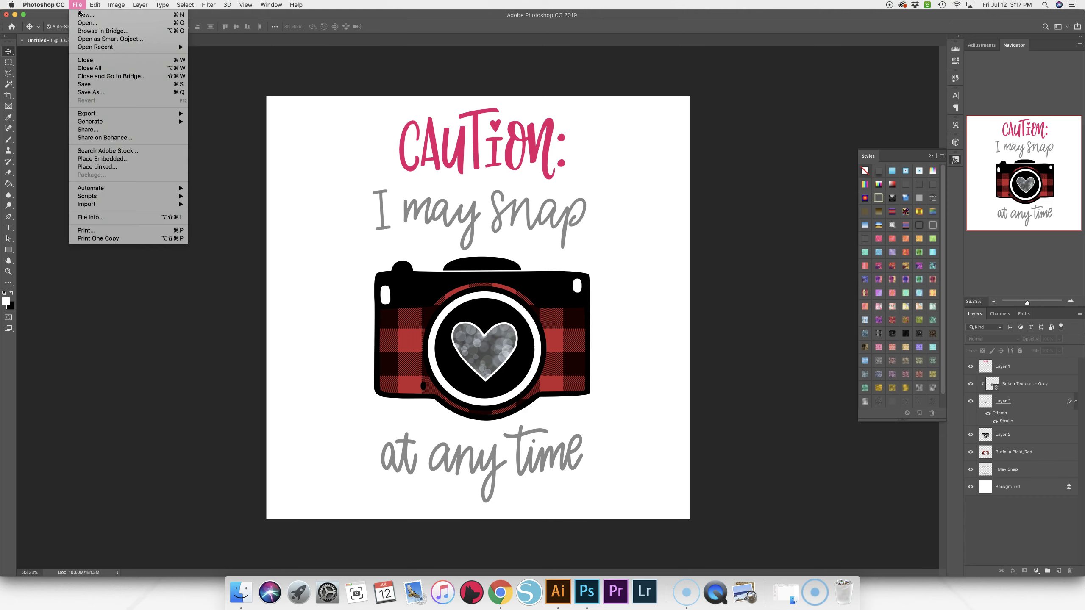
pyautogui.click(81, 15)
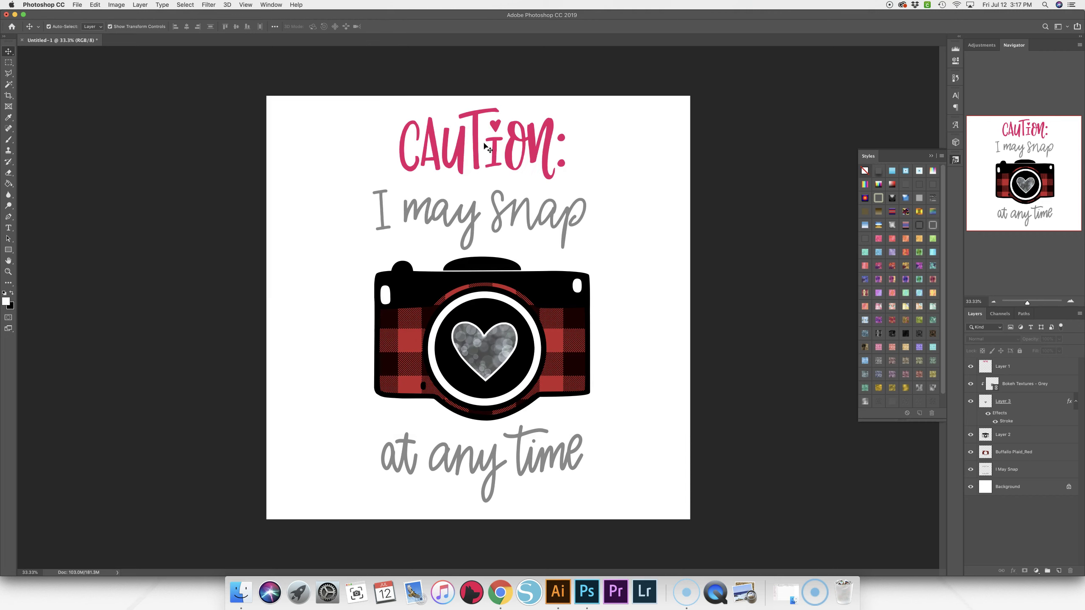
# - Apply the preset layer style with a stroke and three drop shadows to the pink CAUTION: lettering
pyautogui.click(535, 149)
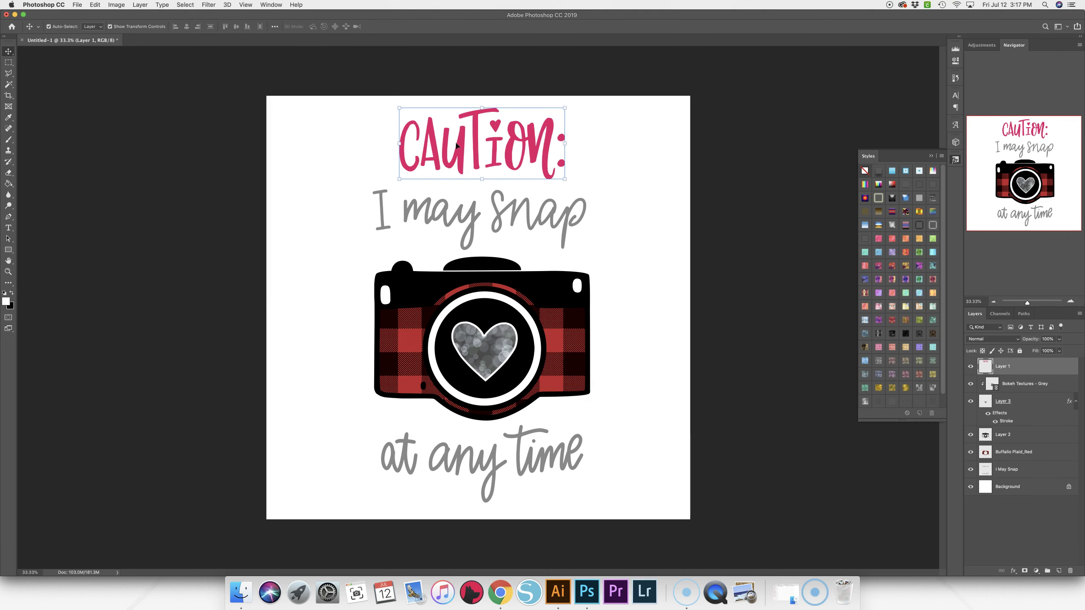
pyautogui.doubleClick(878, 171)
pyautogui.press('Escape')
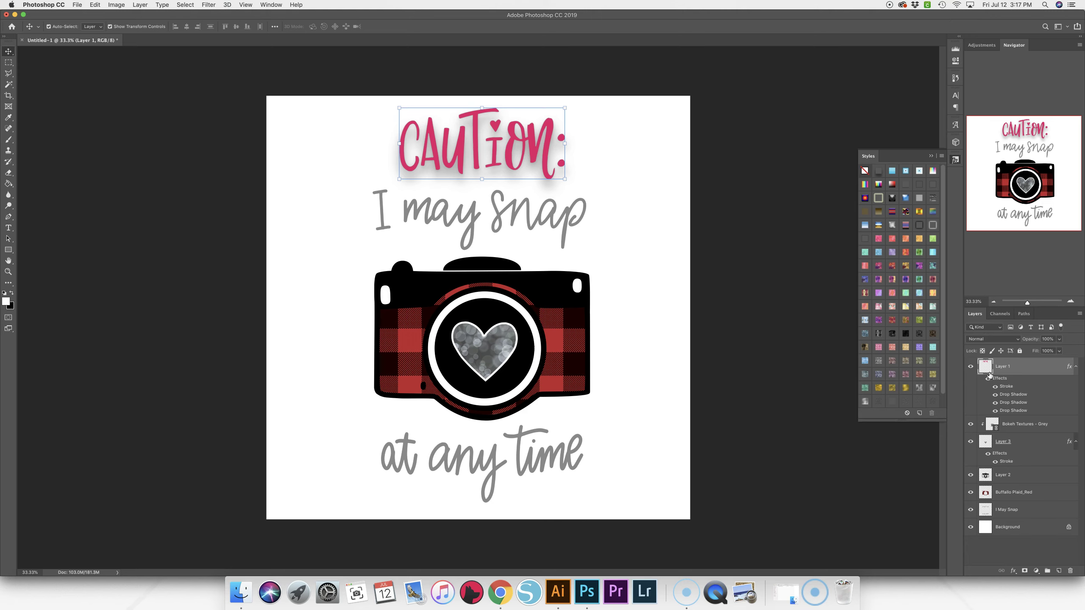
# - Delete one drop shadow from the layer style of the pink CAUTION: lettering
pyautogui.doubleClick(1008, 388)
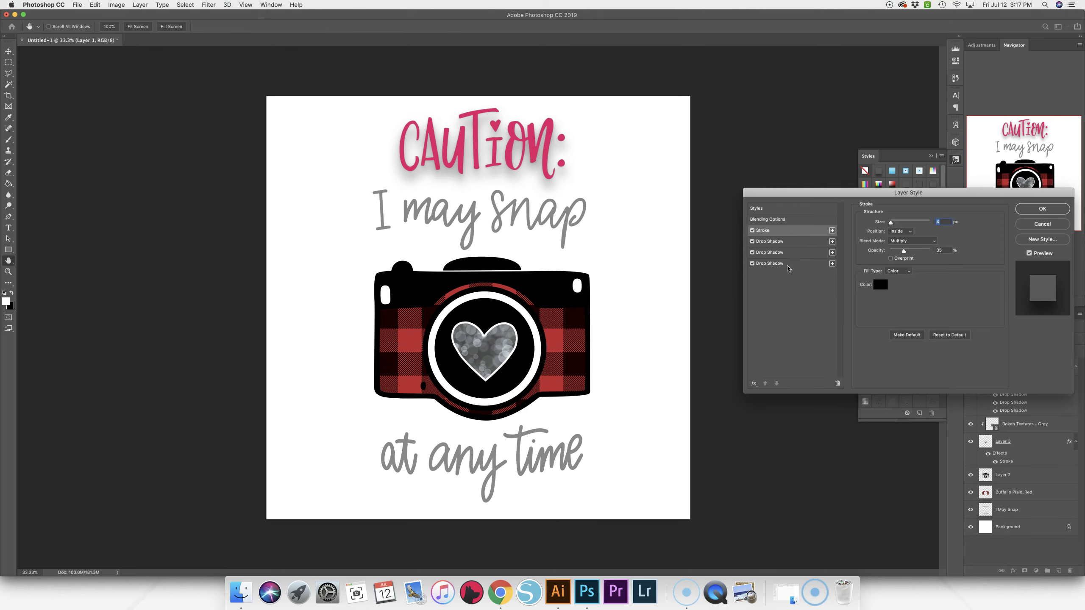
pyautogui.click(782, 244)
pyautogui.click(838, 383)
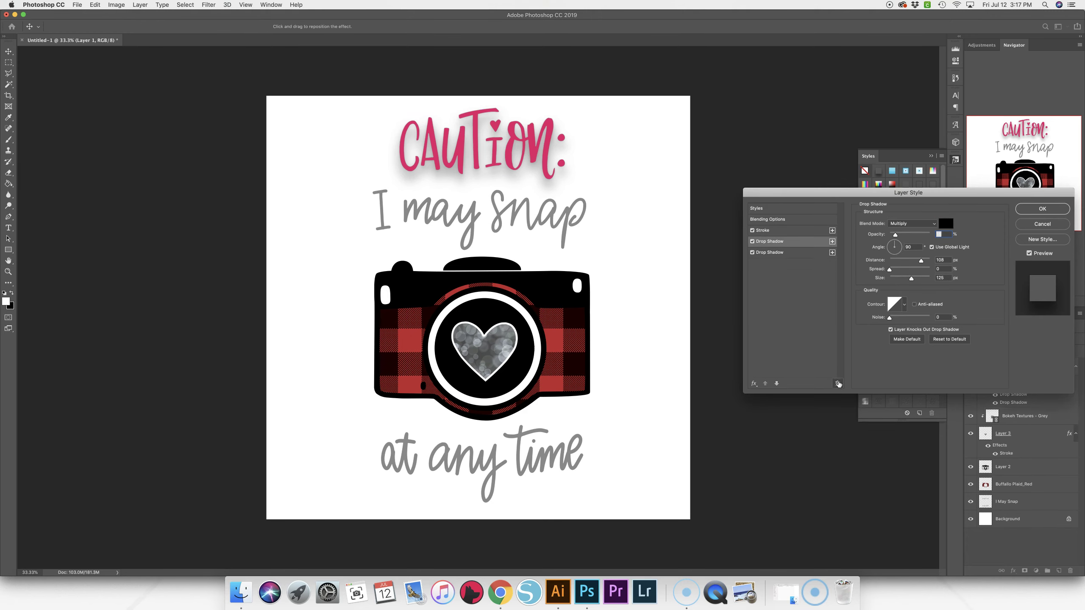
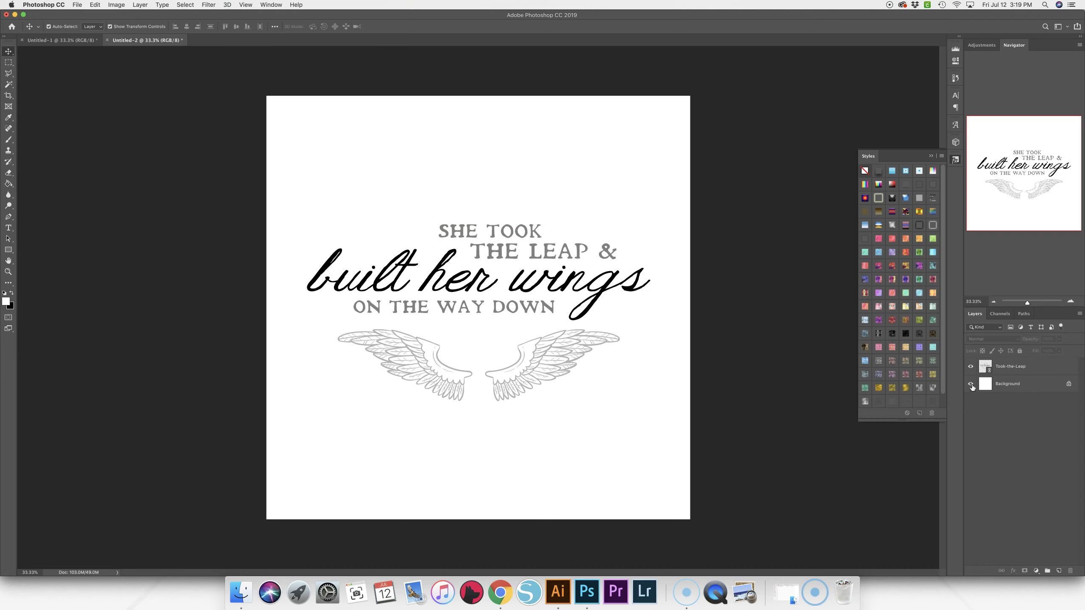
pyautogui.click(500, 592)
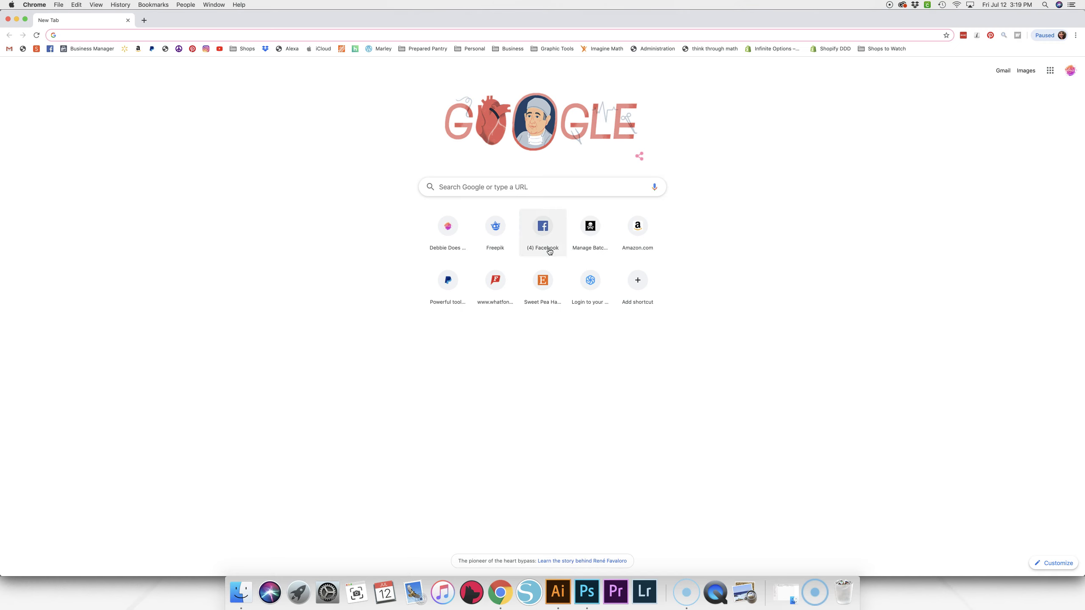
pyautogui.click(8, 19)
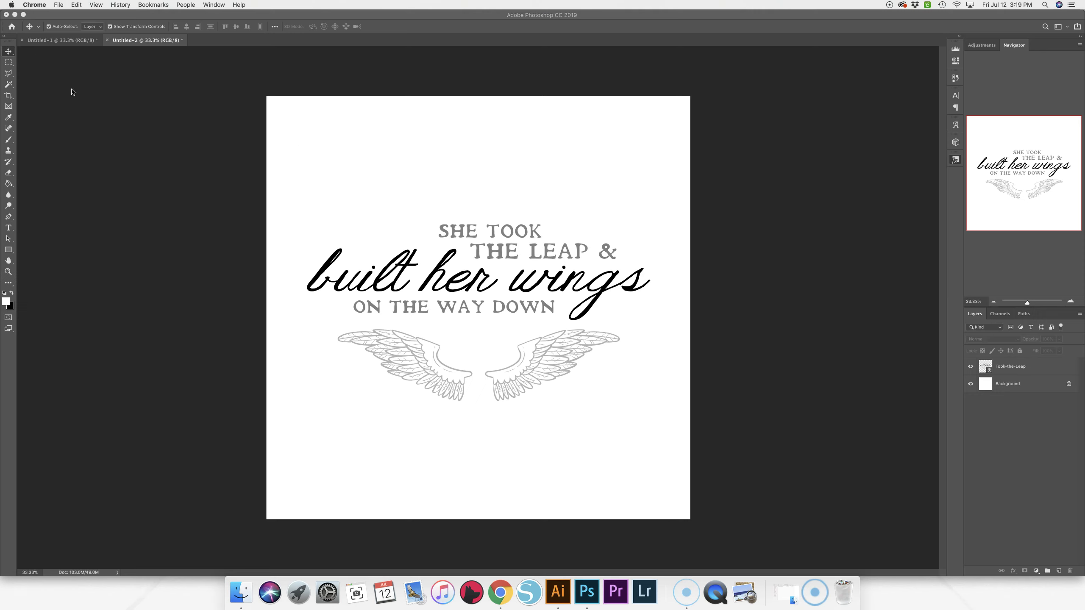
pyautogui.click(558, 592)
pyautogui.click(587, 592)
pyautogui.click(80, 6)
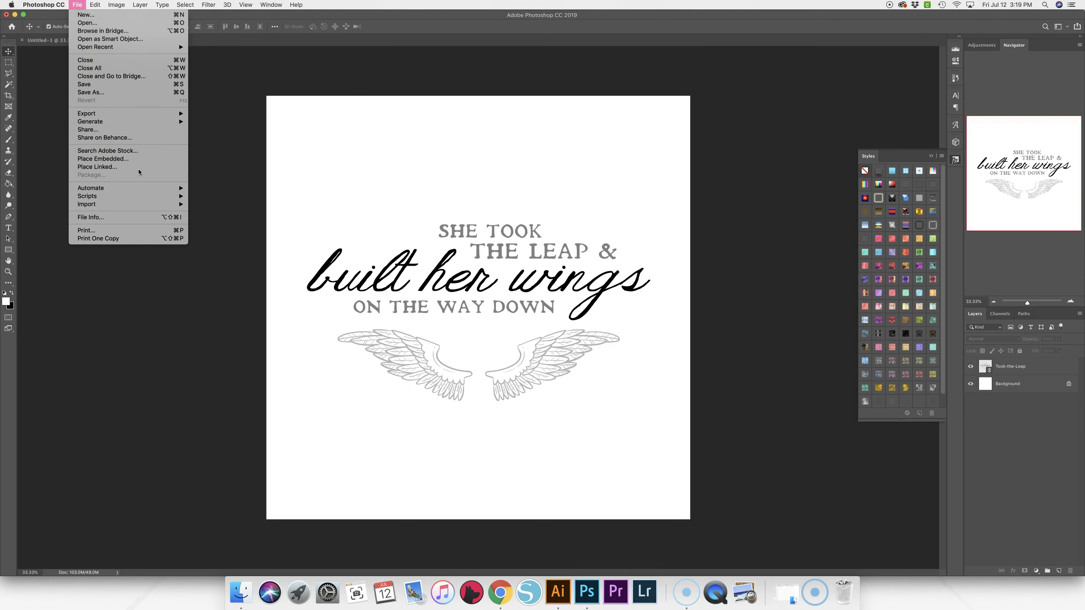
pyautogui.click(214, 298)
# - Switch to Finder and open the Watercolor Background folder inside Zipped-for-Website
pyautogui.click(241, 594)
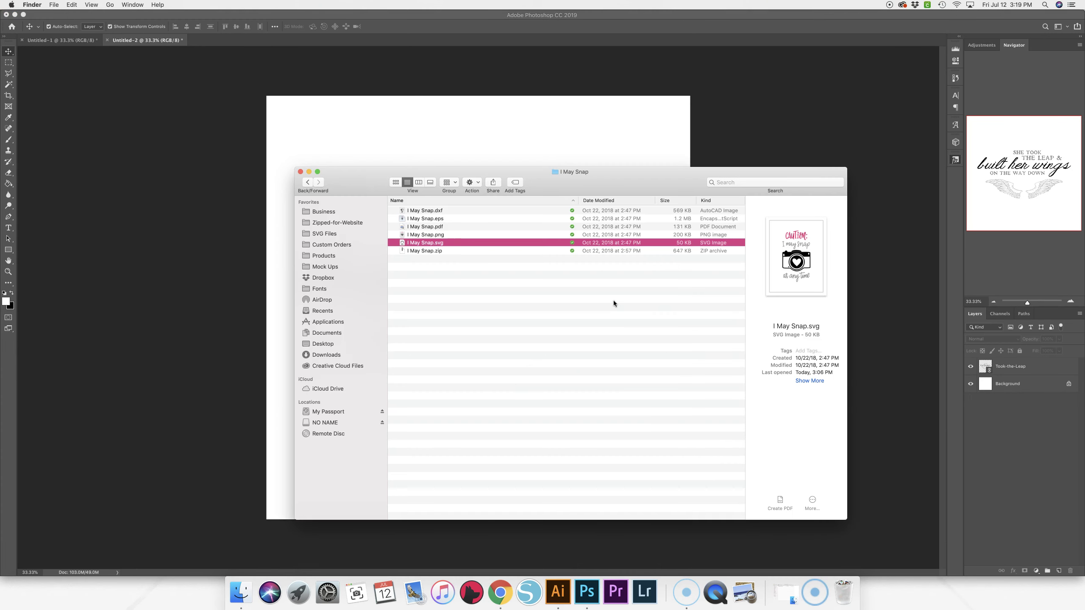
pyautogui.moveTo(580, 182); pyautogui.dragTo(826, 168)
pyautogui.click(583, 210)
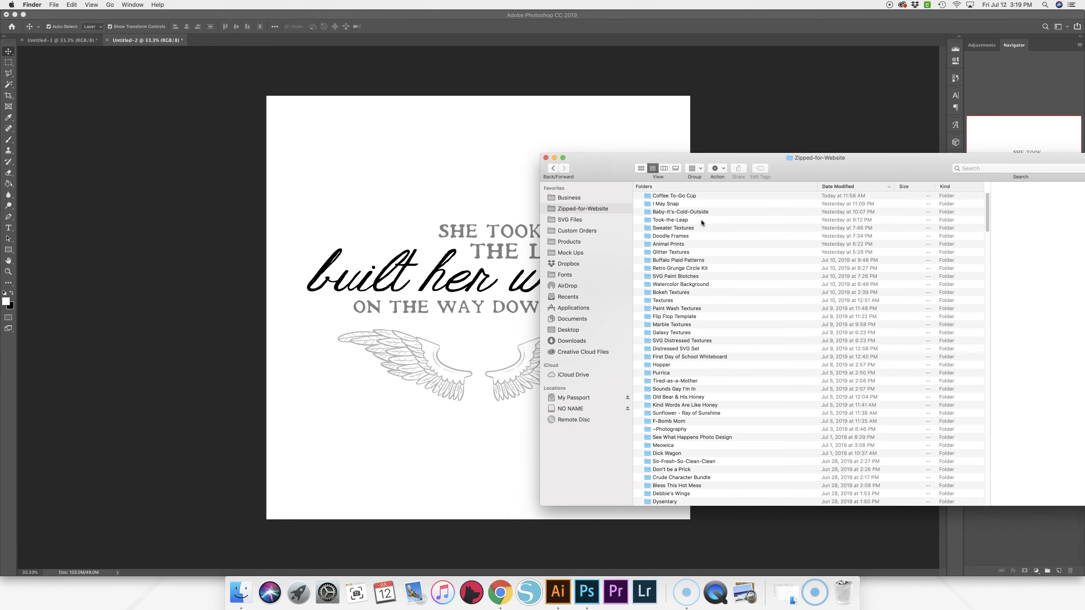
pyautogui.click(674, 229)
pyautogui.doubleClick(680, 284)
# - Place Watercolor Background 1 - Blue Green in the wings document, beneath the Took-the-Leap layer and behind the lettering
pyautogui.moveTo(680, 214); pyautogui.dragTo(452, 291)
pyautogui.moveTo(1014, 368); pyautogui.dragTo(1014, 387)
pyautogui.click(703, 269)
pyautogui.moveTo(449, 207); pyautogui.dragTo(467, 192)
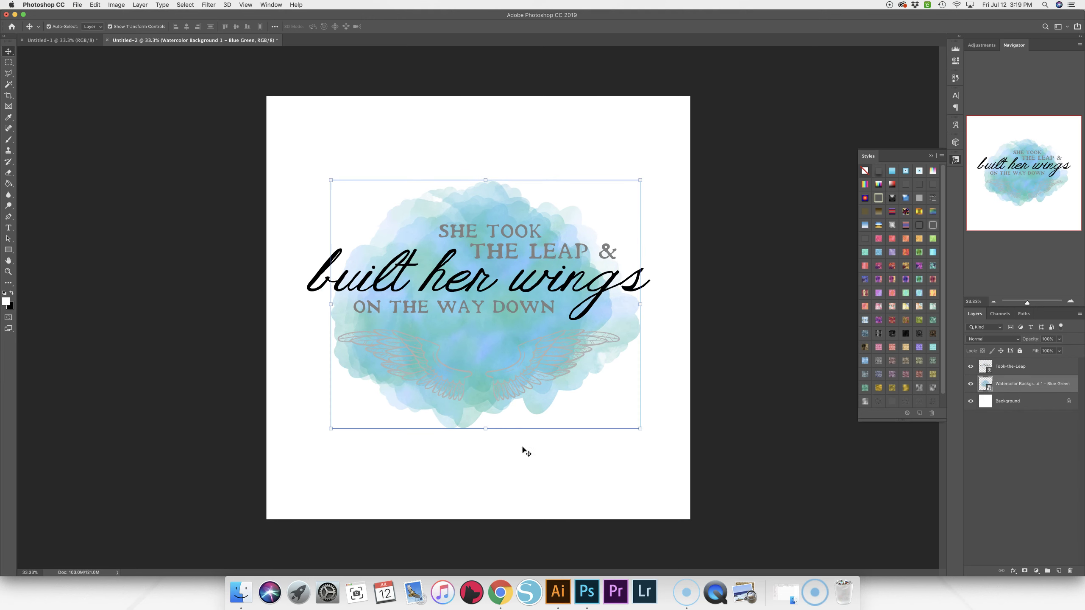
# - Enlarge the watercolor background to about 123% around the design and lower its layer opacity to 25%
pyautogui.moveTo(486, 430); pyautogui.dragTo(485, 460)
pyautogui.click(1060, 339)
pyautogui.moveTo(1061, 350); pyautogui.dragTo(1030, 351)
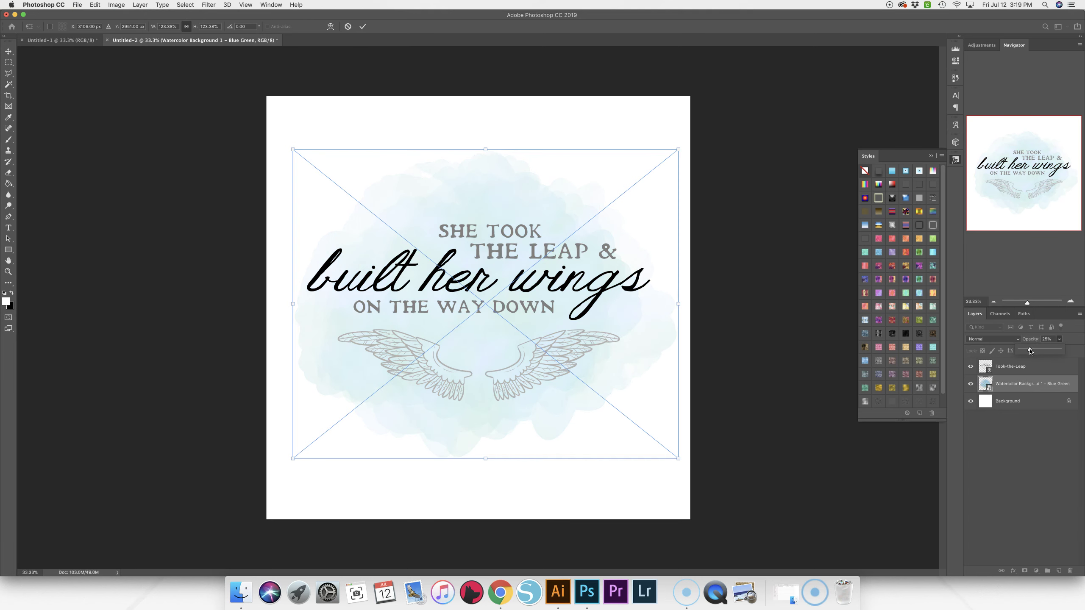
pyautogui.click(590, 126)
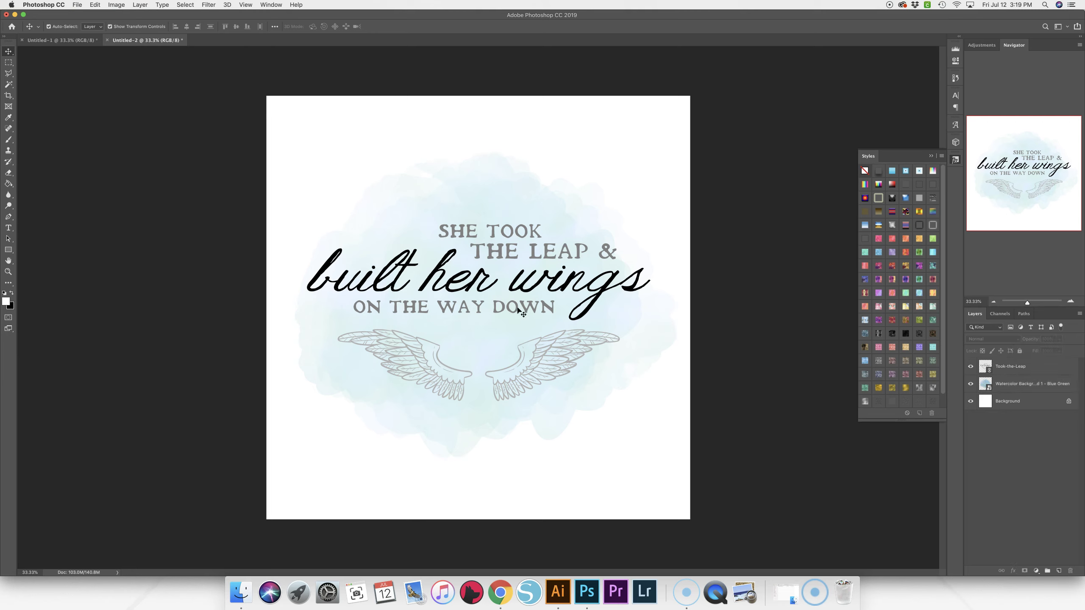
# - Enclose the wings on the Took-the-Leap layer with a rectangular marquee and rasterize the layer
pyautogui.click(578, 349)
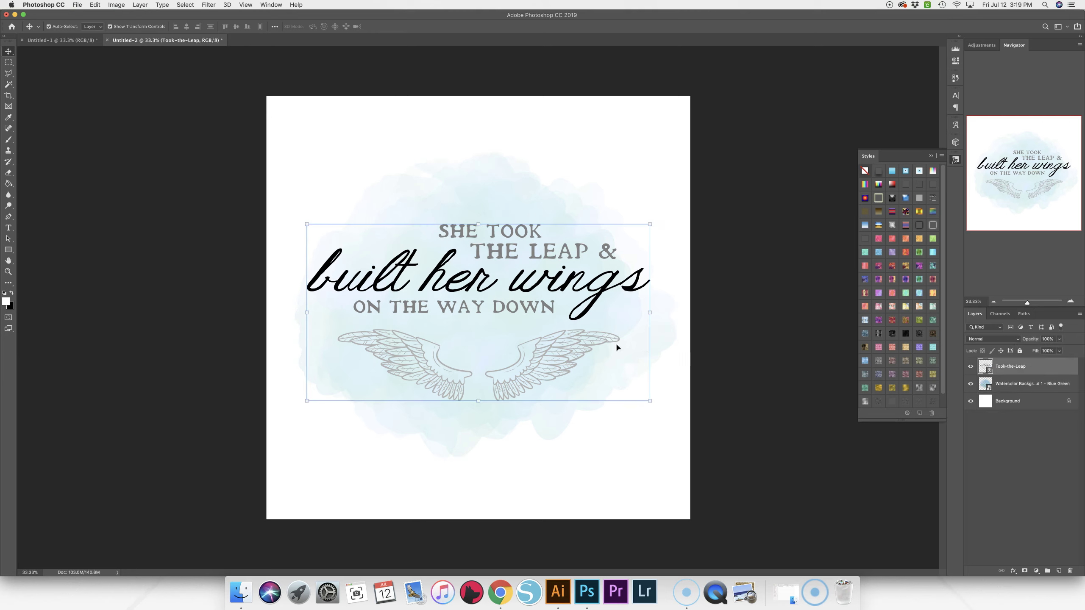
pyautogui.click(657, 444)
pyautogui.click(539, 361)
pyautogui.click(8, 62)
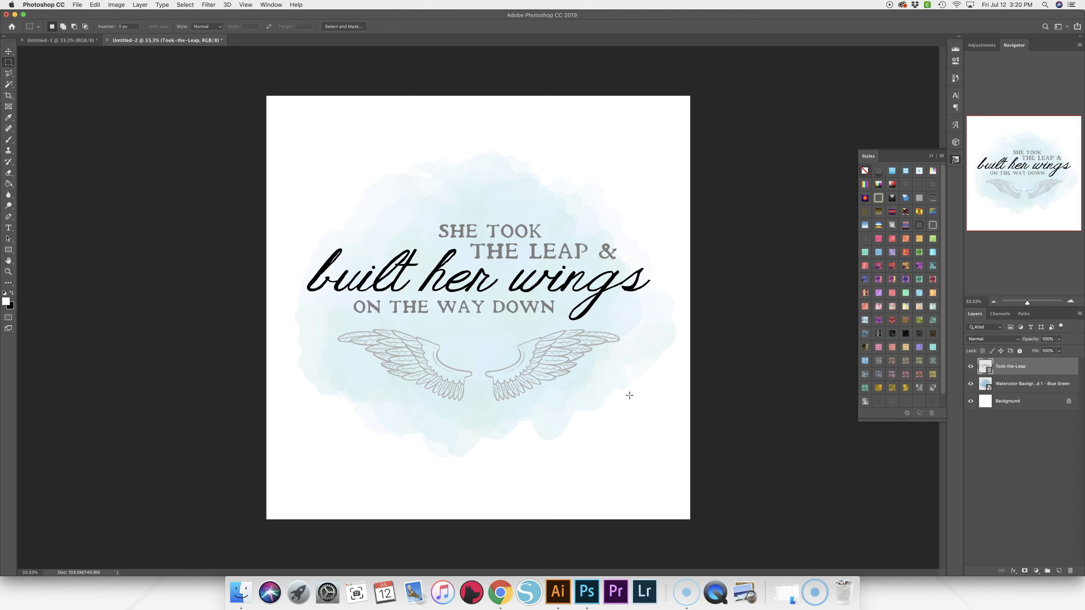
pyautogui.moveTo(627, 411); pyautogui.dragTo(318, 326)
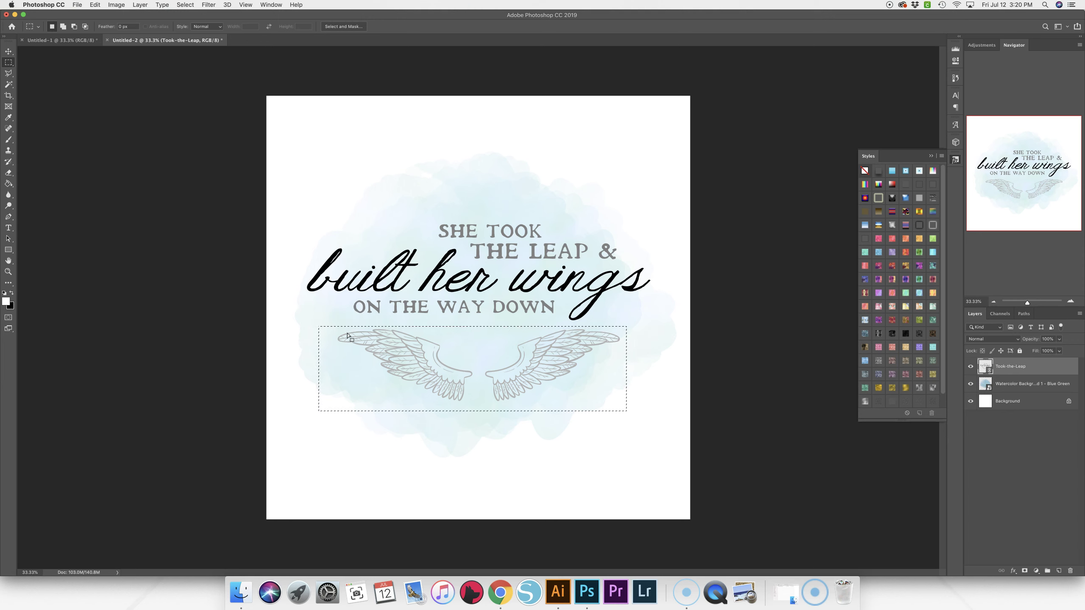
pyautogui.rightClick(1003, 367)
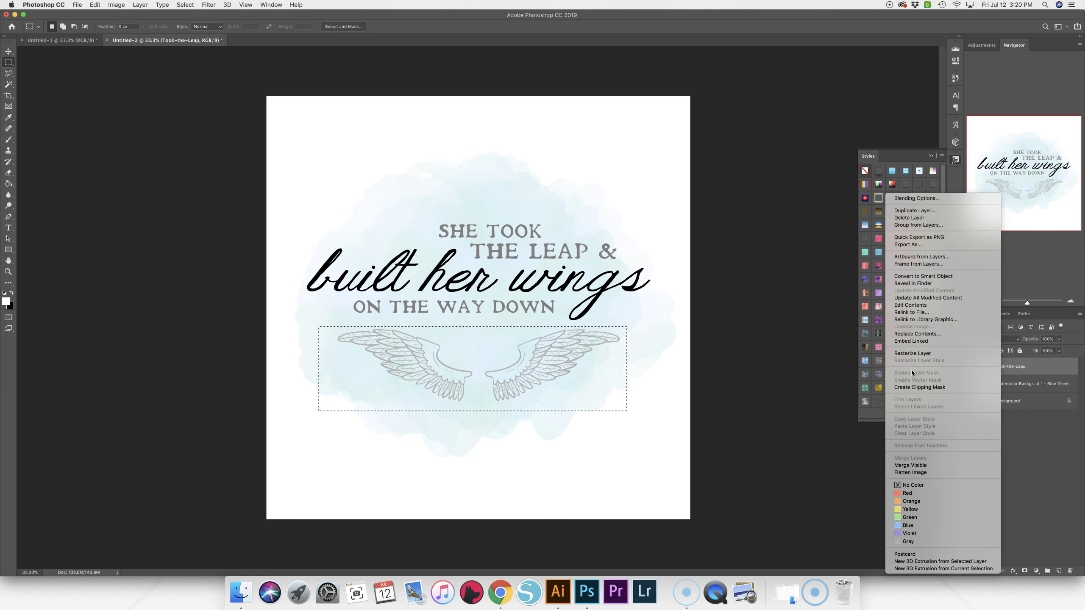
pyautogui.click(908, 353)
pyautogui.rightClick(1003, 373)
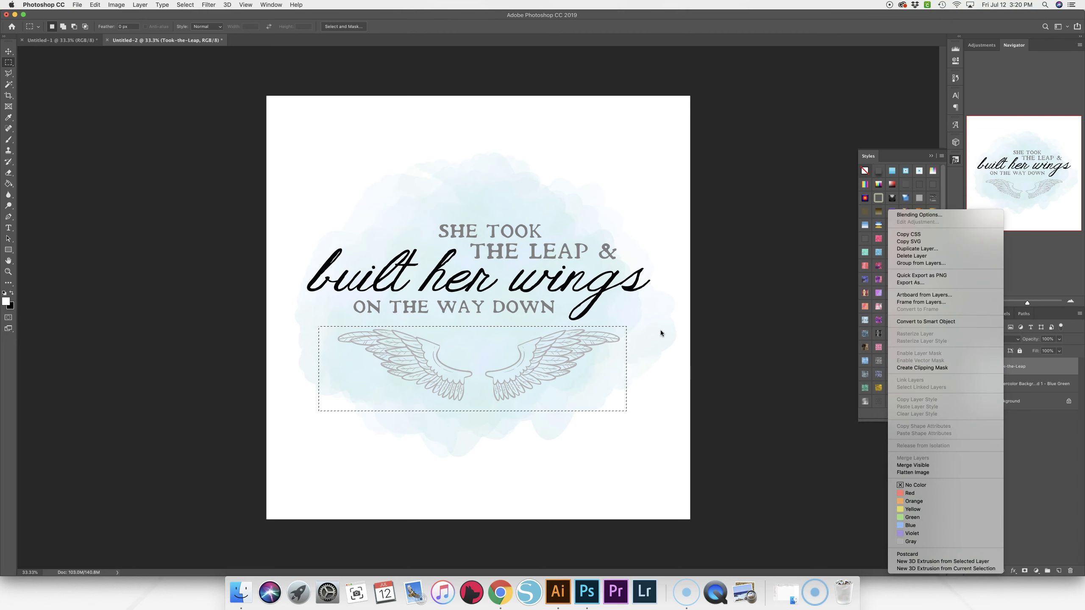
pyautogui.click(1048, 438)
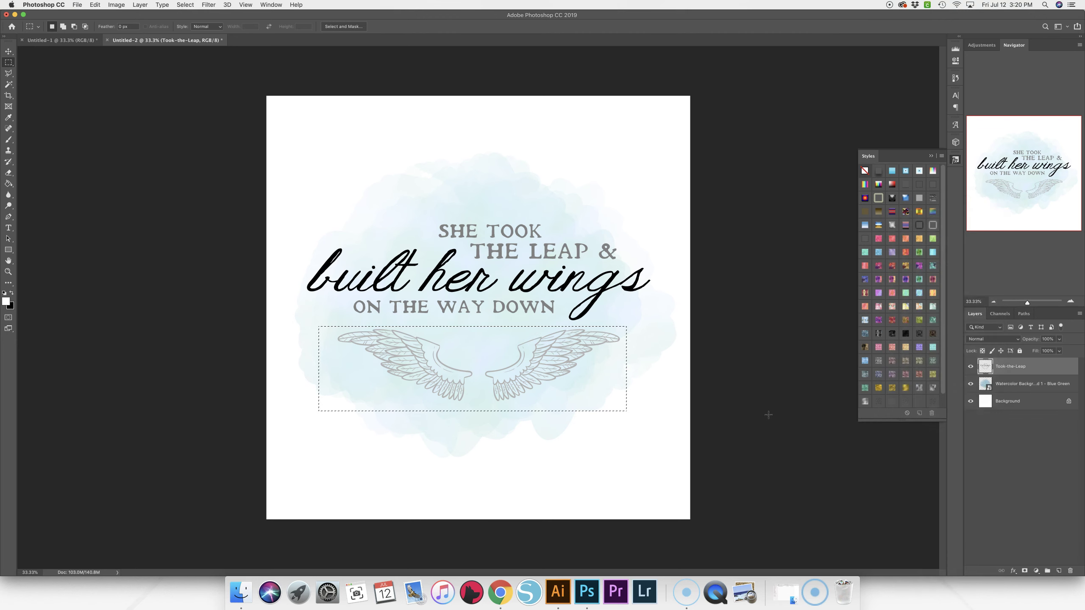
# - Marquee the wings again, cut them to a new layer and hide the Took-the-Leap layer
pyautogui.moveTo(321, 324); pyautogui.dragTo(647, 414)
pyautogui.rightClick(550, 350)
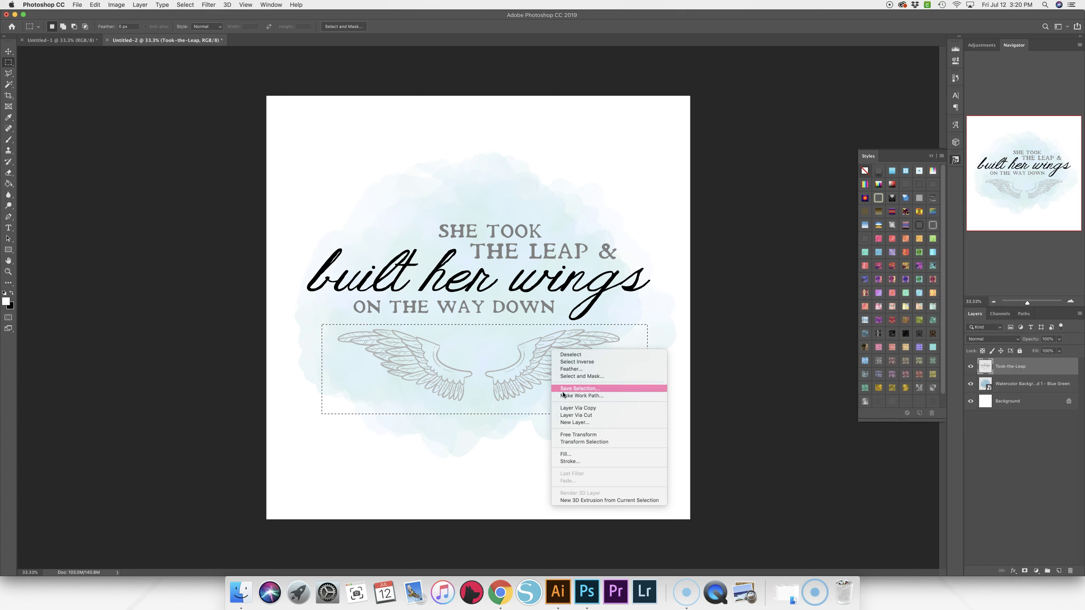
pyautogui.click(581, 415)
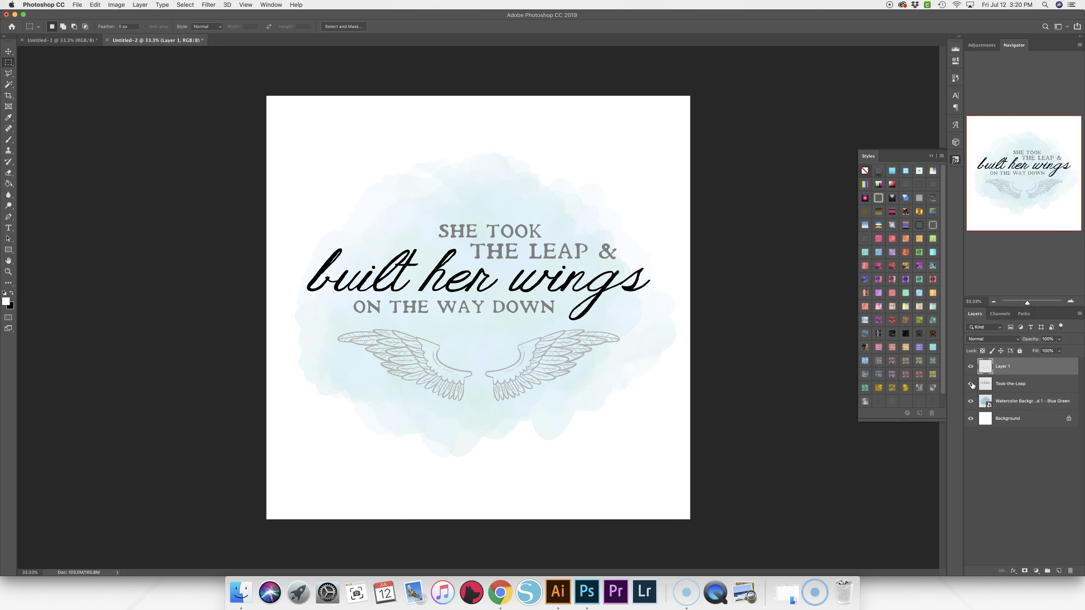
pyautogui.click(970, 384)
pyautogui.click(971, 384)
pyautogui.click(971, 384)
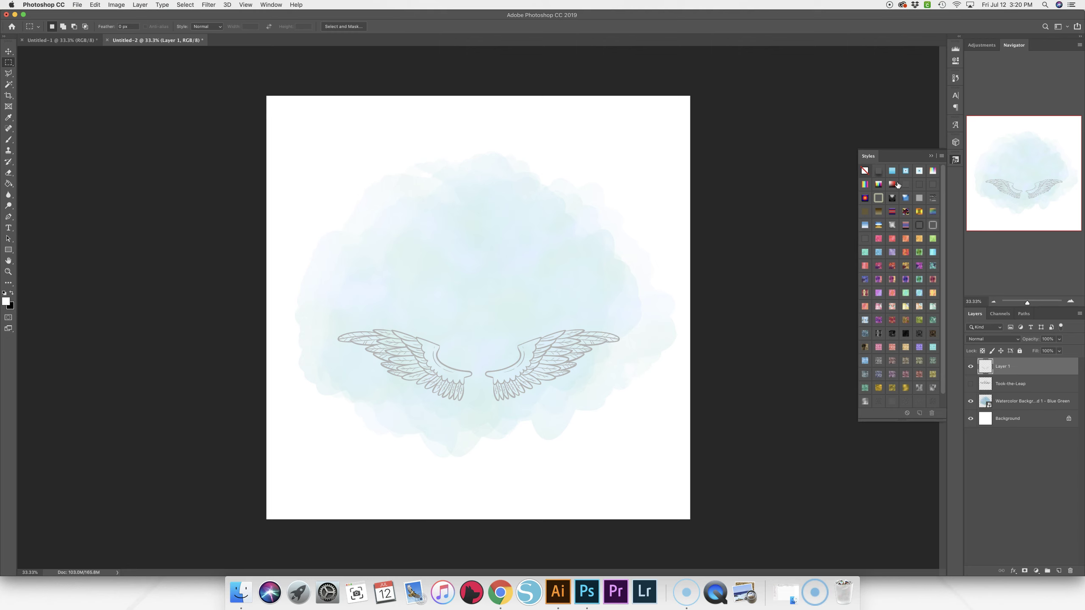
# - Apply the preset stroke-only layer style to the wings layer and turn its stroke off in the Layer Style settings
pyautogui.click(931, 185)
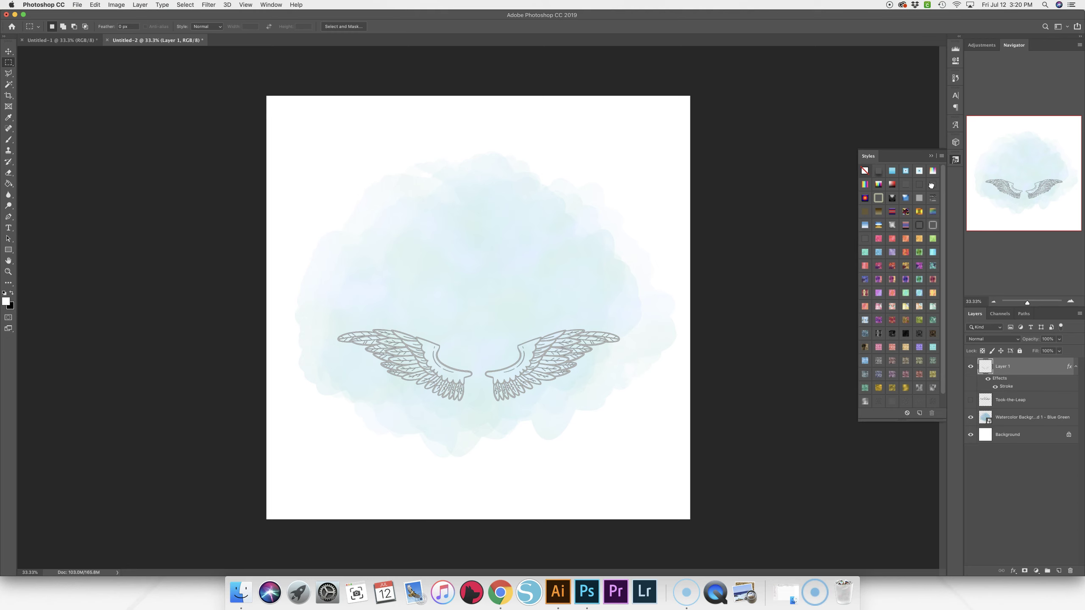
pyautogui.doubleClick(1004, 387)
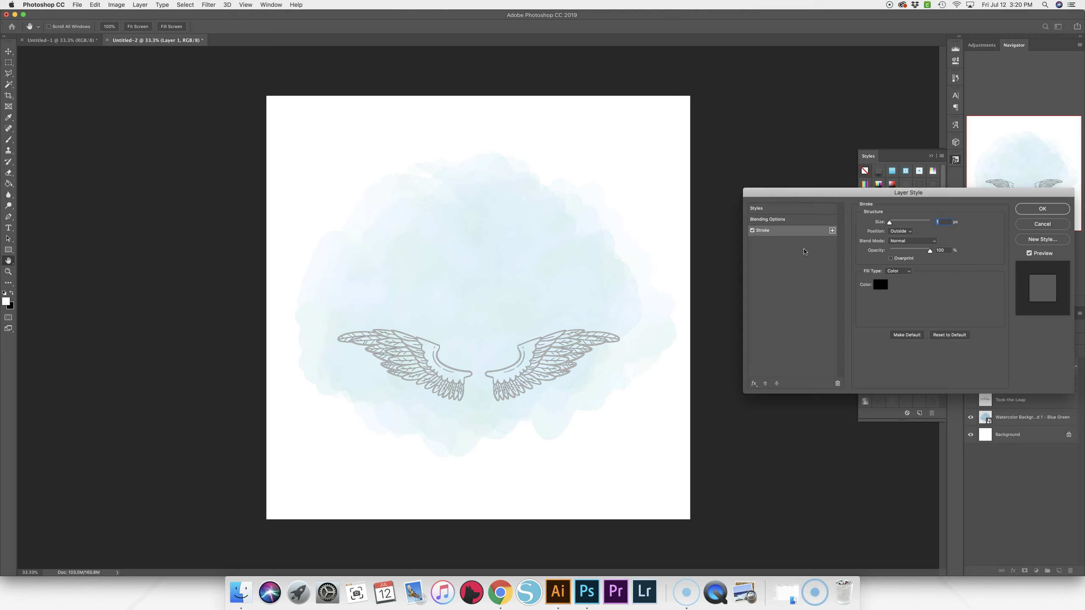
pyautogui.click(752, 231)
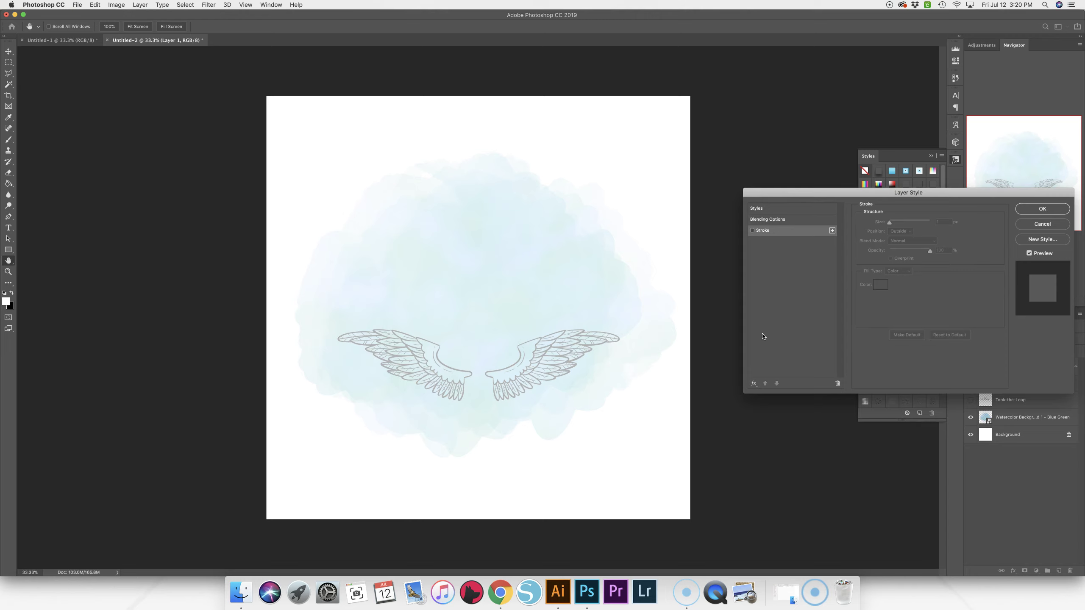
# - Add a black (000000) Color Overlay to the wings and apply the layer style
pyautogui.click(754, 383)
pyautogui.click(763, 441)
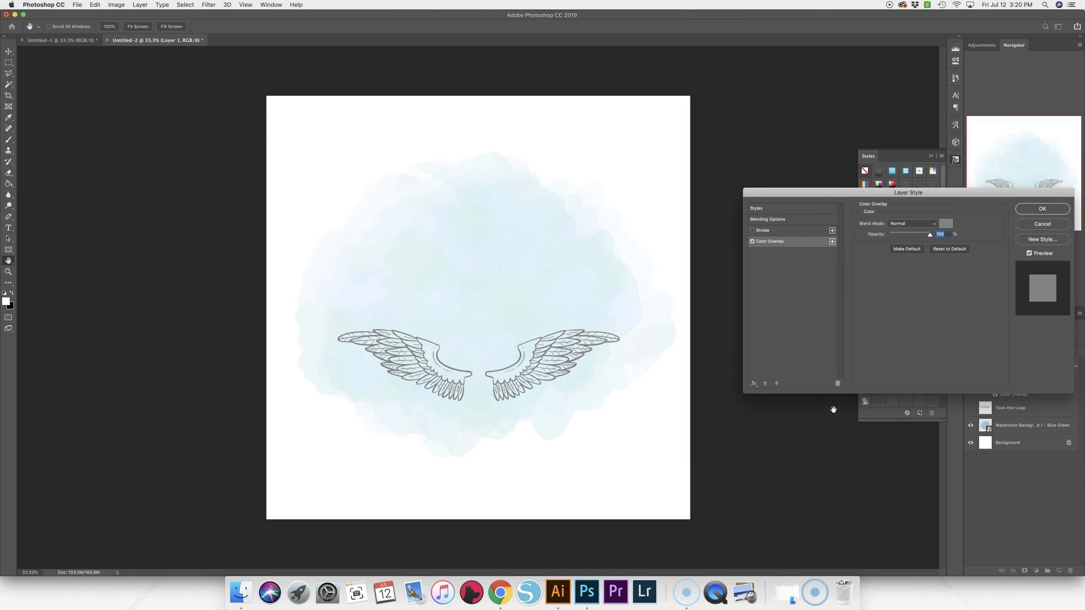
pyautogui.click(945, 223)
pyautogui.click(707, 426)
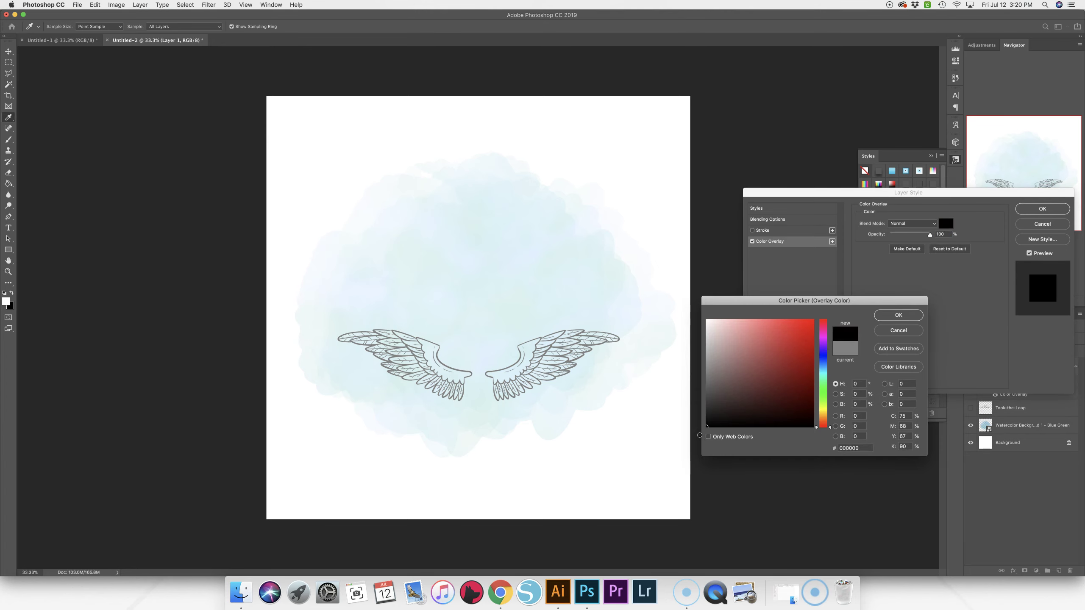
pyautogui.click(897, 315)
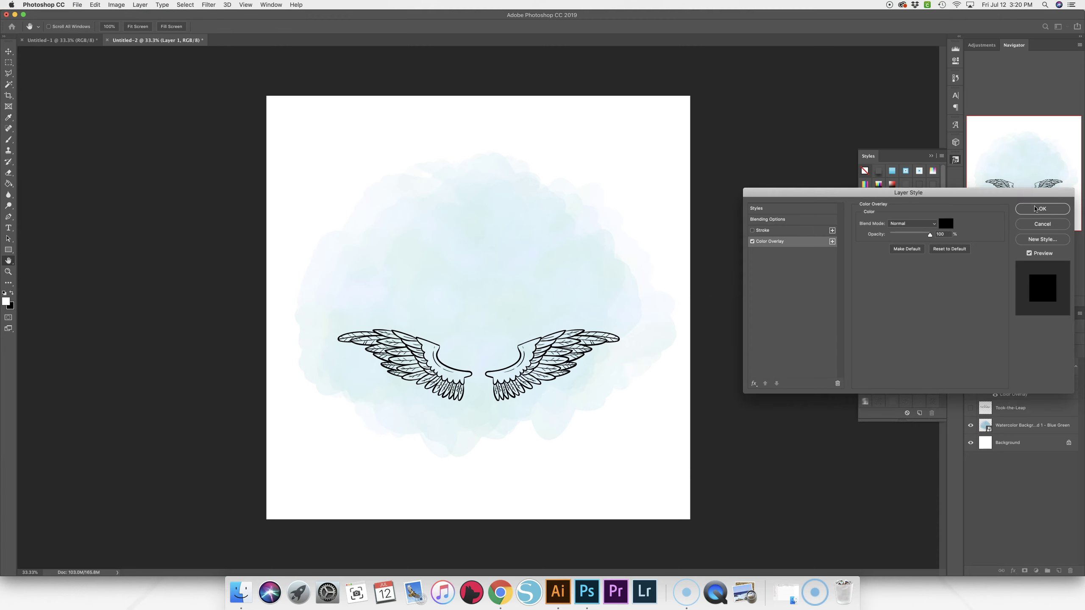
pyautogui.click(1042, 209)
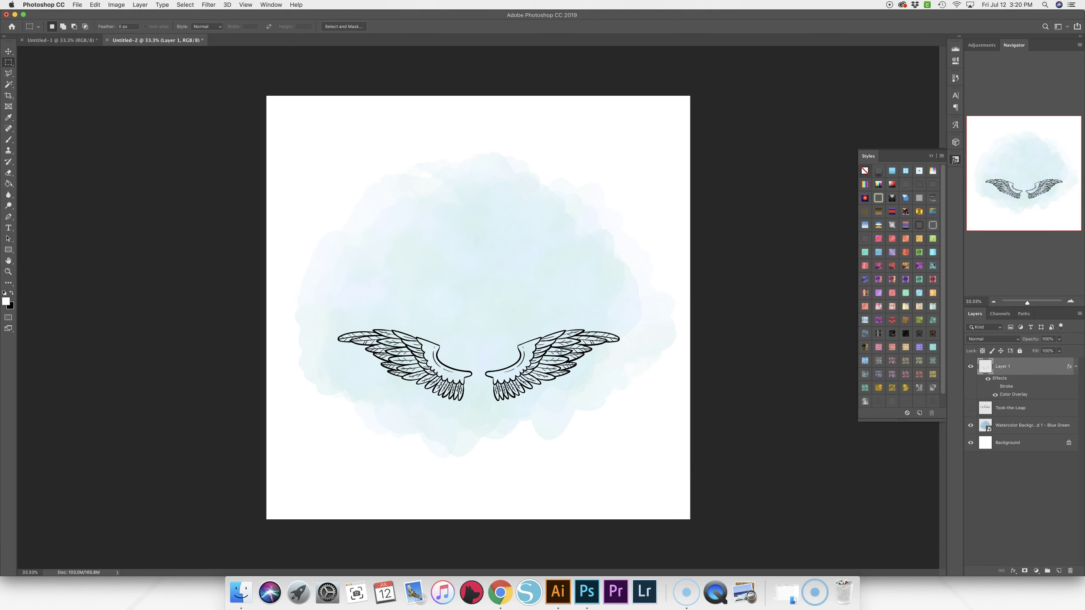
# - Duplicate the wings layer, hide the copy and select the original wings layer
pyautogui.click(9, 52)
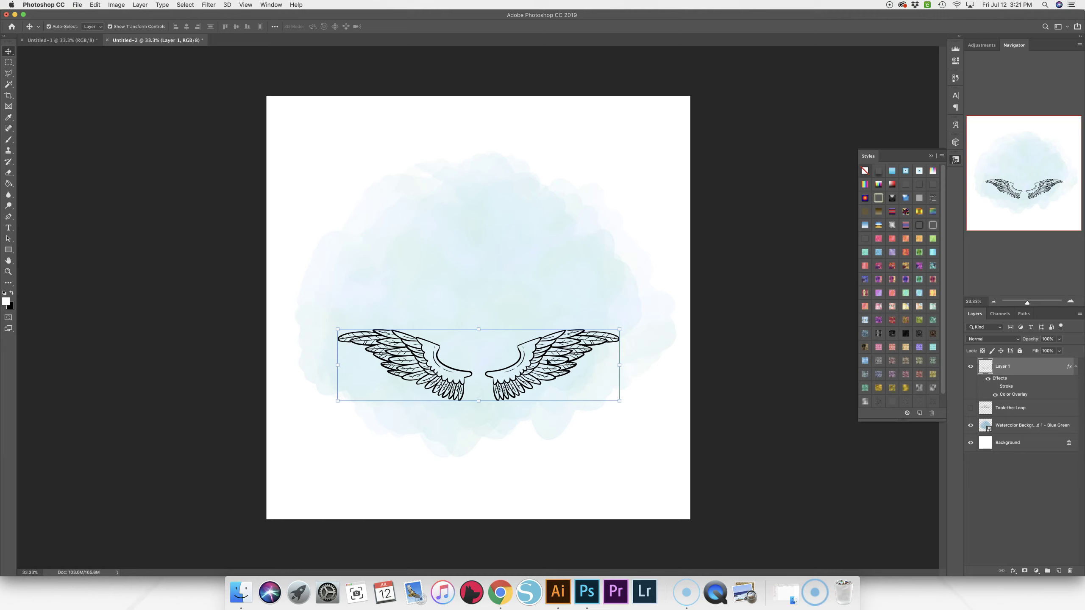
pyautogui.press('super+j')
pyautogui.click(971, 366)
pyautogui.click(1002, 408)
# - Toggle the original wings layer's effects off and on to compare, and rasterize its layer style
pyautogui.click(988, 420)
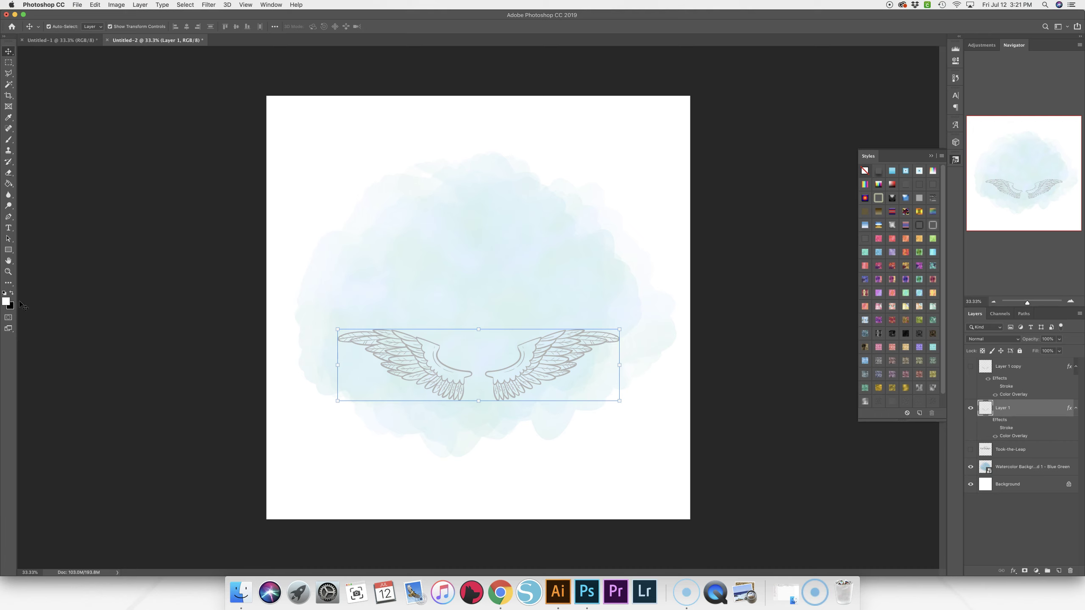
pyautogui.click(988, 420)
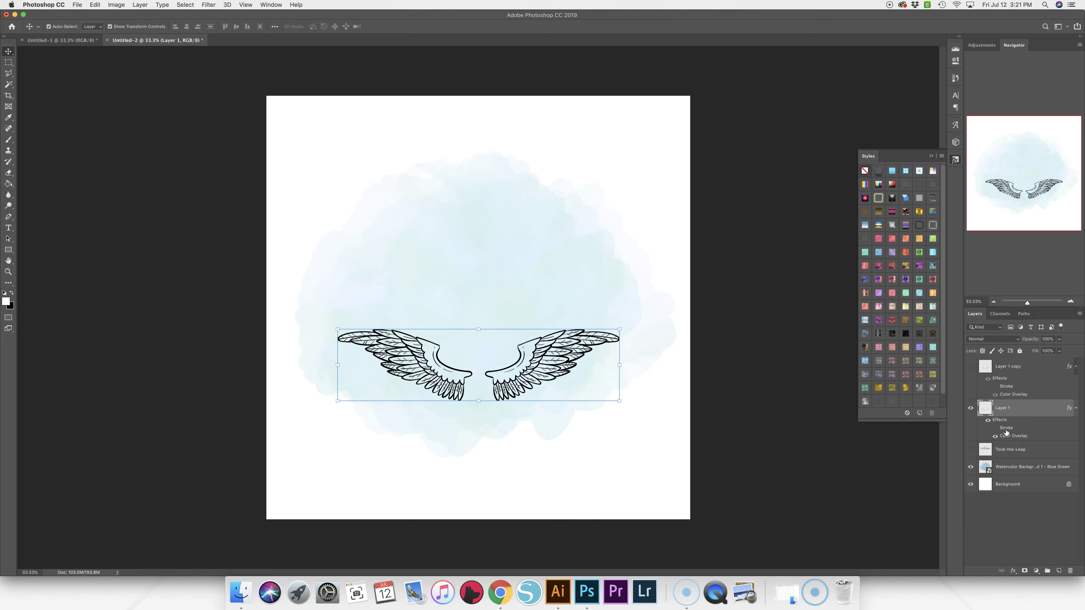
pyautogui.rightClick(1009, 411)
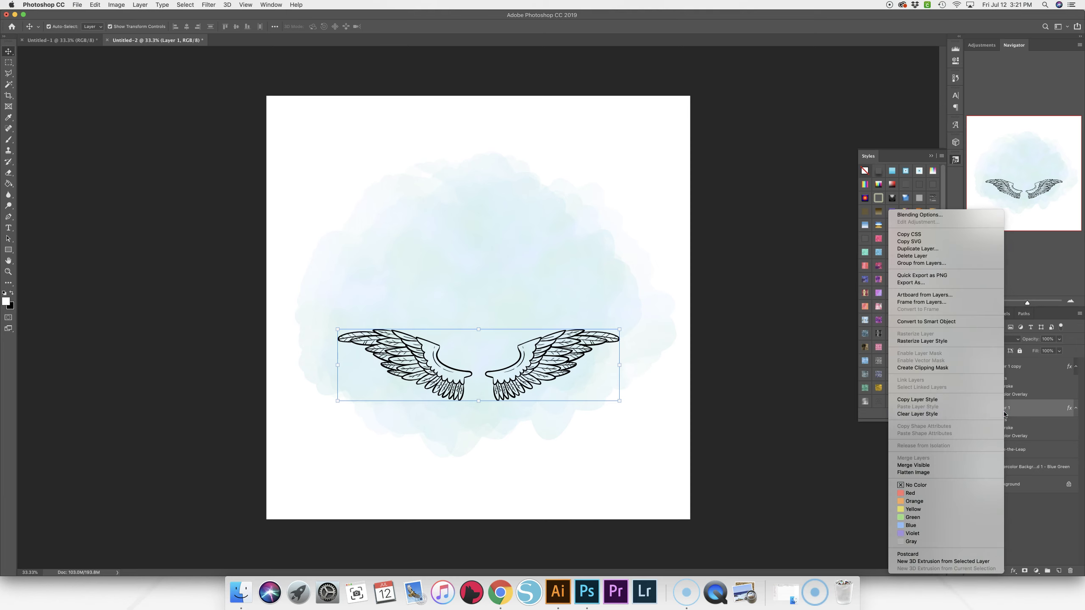
pyautogui.click(931, 341)
# - Fill the left wing's body and inner and lower feathers with black on Layer 1 using the Paint Bucket
pyautogui.press('g')
pyautogui.press('x')
pyautogui.press('super+plus')
pyautogui.click(427, 308)
pyautogui.click(376, 274)
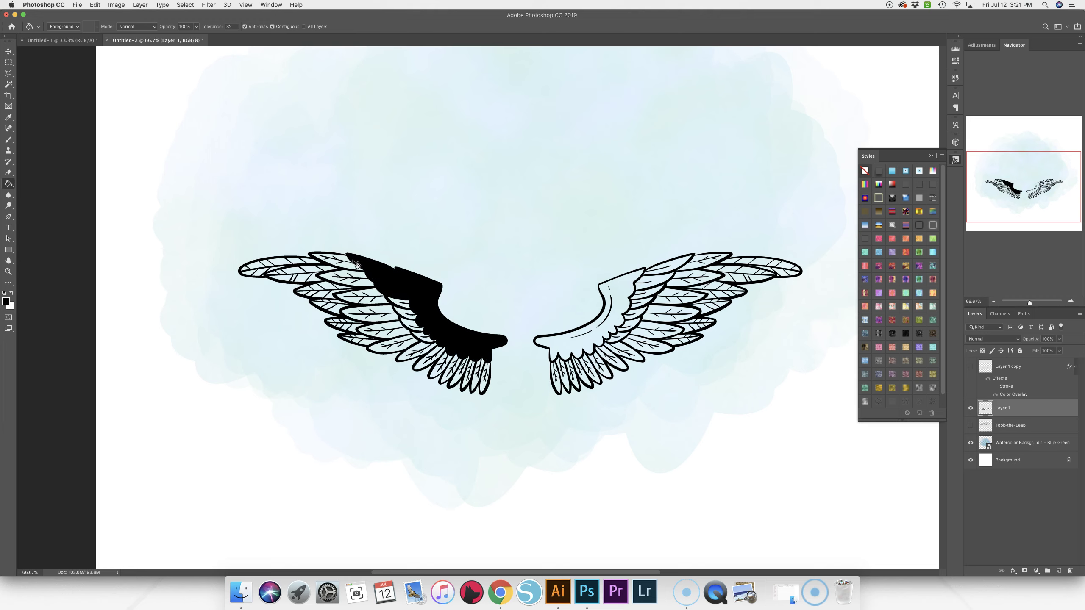
pyautogui.click(363, 269)
pyautogui.click(365, 283)
pyautogui.click(381, 303)
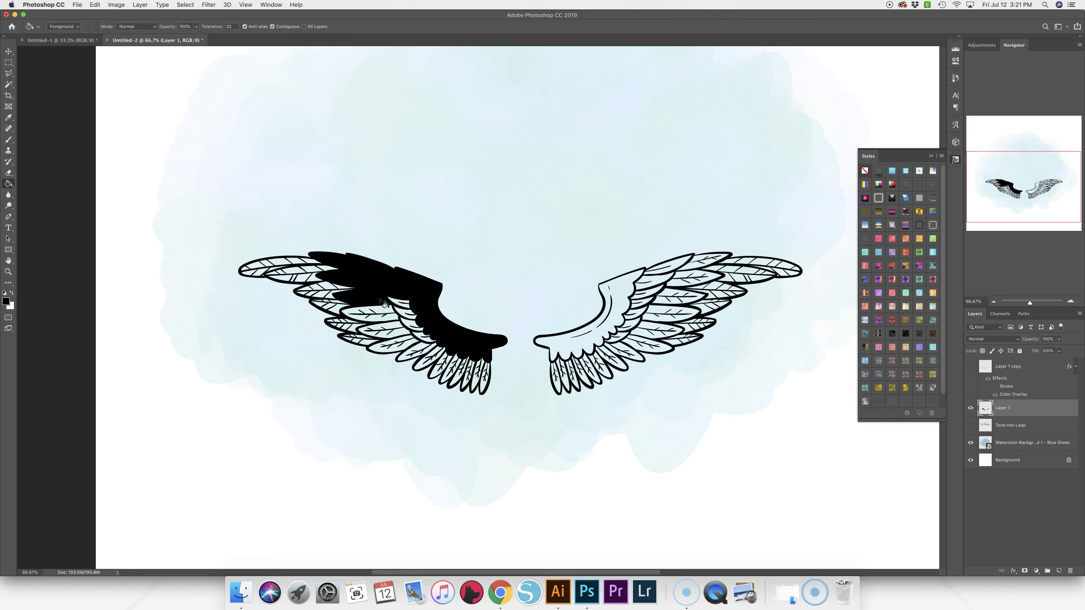
pyautogui.click(389, 317)
pyautogui.click(397, 330)
pyautogui.click(413, 345)
pyautogui.click(429, 355)
pyautogui.click(439, 357)
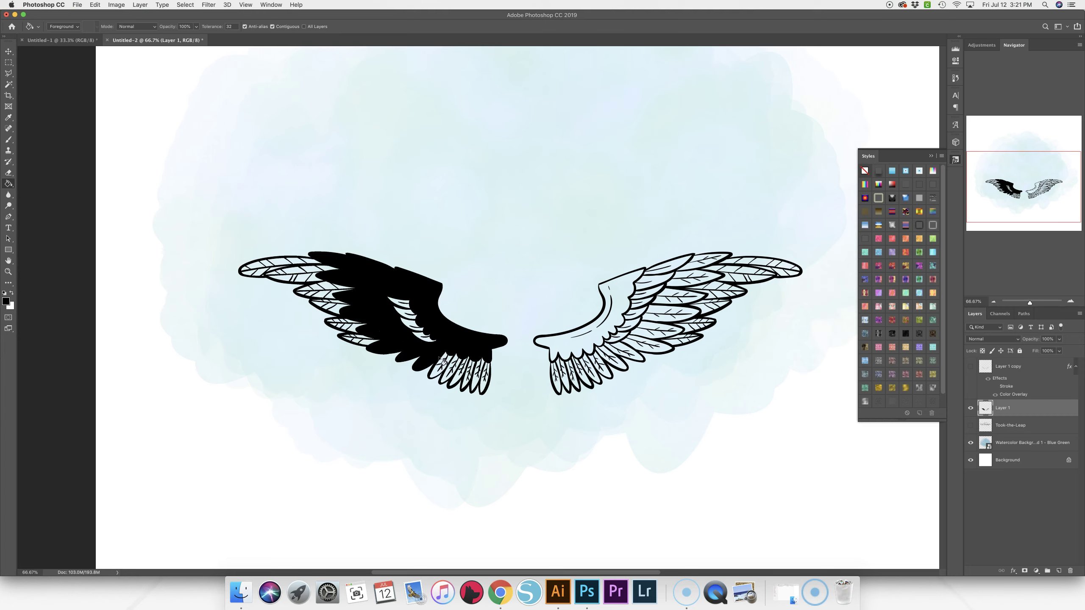
pyautogui.click(451, 362)
pyautogui.click(462, 367)
pyautogui.click(470, 369)
pyautogui.click(473, 369)
pyautogui.click(479, 369)
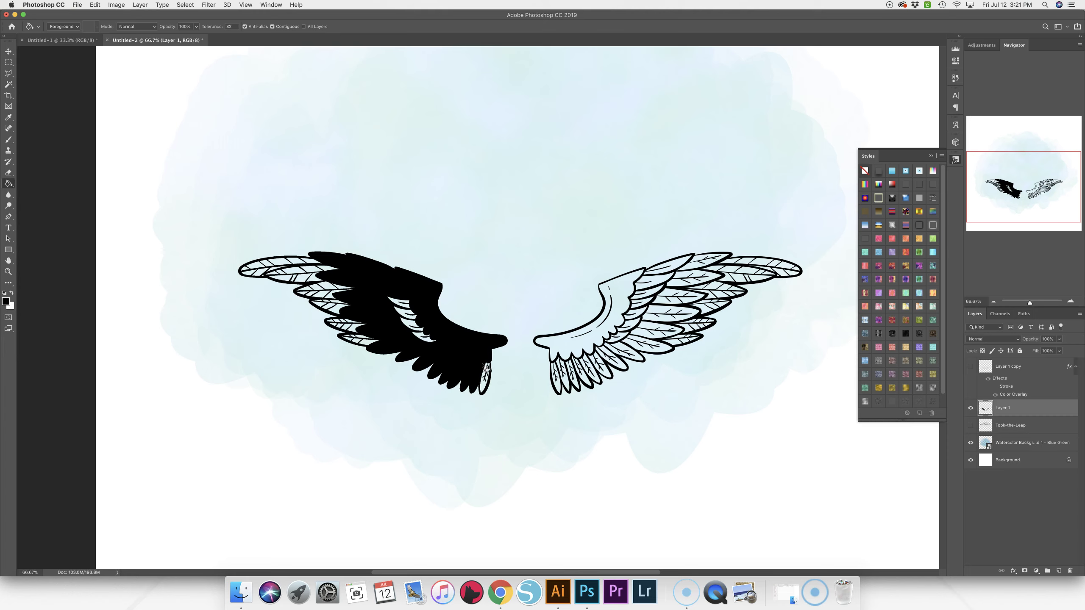
pyautogui.click(485, 370)
pyautogui.click(404, 308)
pyautogui.click(422, 338)
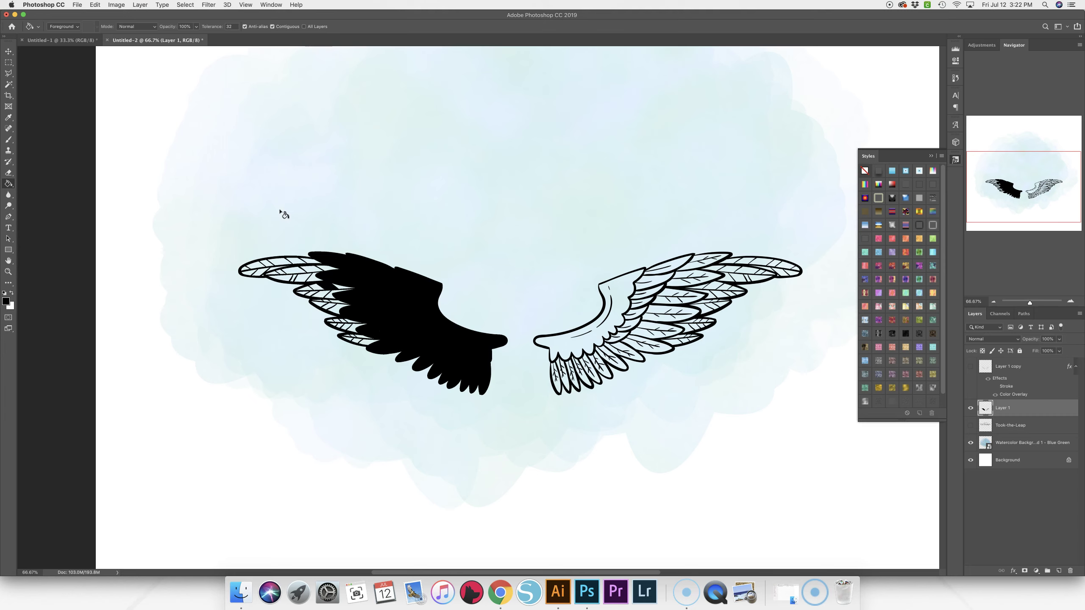
# - Select the empty area around the wings with the Magic Wand and invert the selection to the wing silhouettes
pyautogui.click(9, 84)
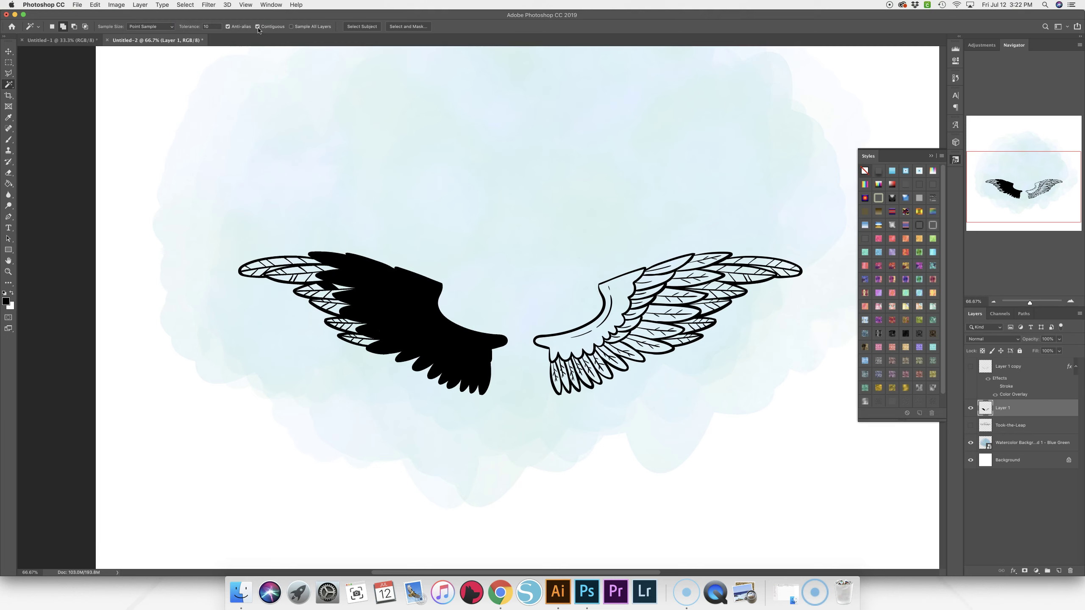
pyautogui.click(582, 282)
pyautogui.rightClick(480, 208)
pyautogui.click(513, 326)
pyautogui.hscroll(2, 574, 267)
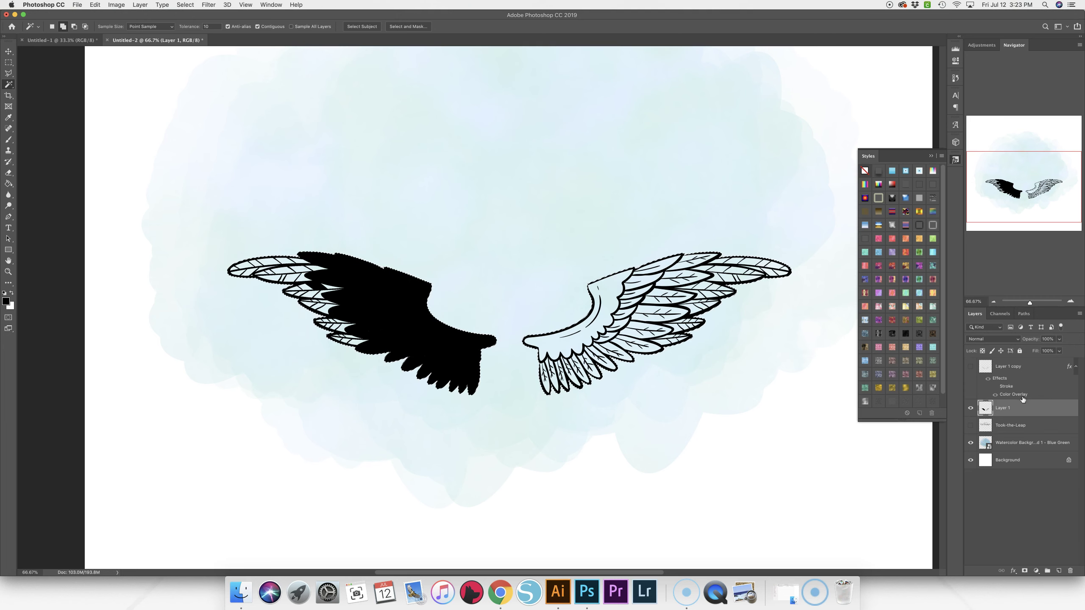
# - Create a new layer above Layer 1 and fill the selected wing silhouettes with 50% Gray at 100% opacity
pyautogui.click(1058, 573)
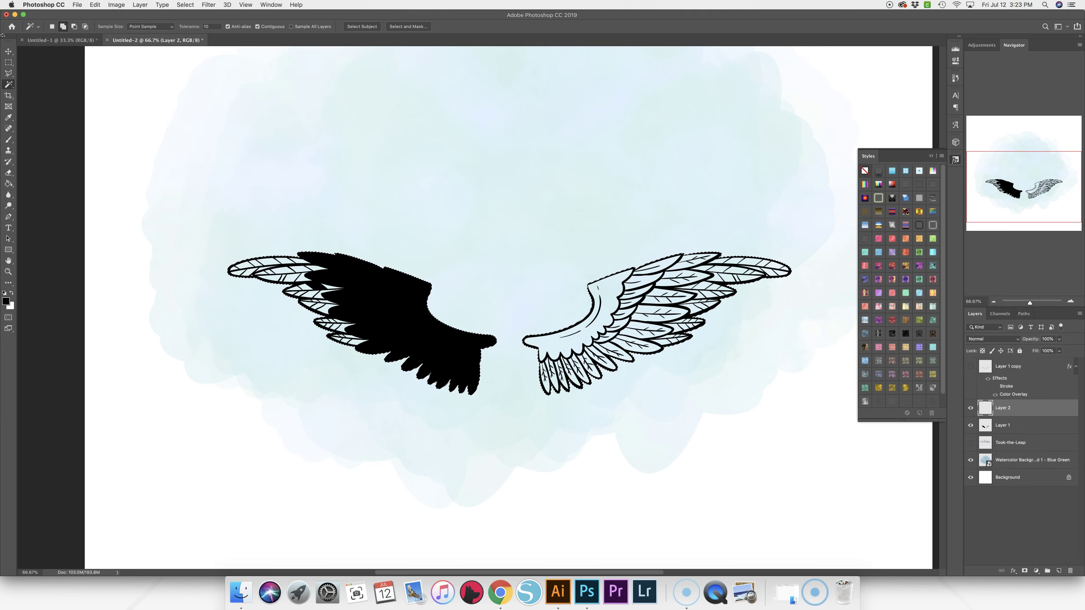
pyautogui.click(95, 5)
pyautogui.click(106, 154)
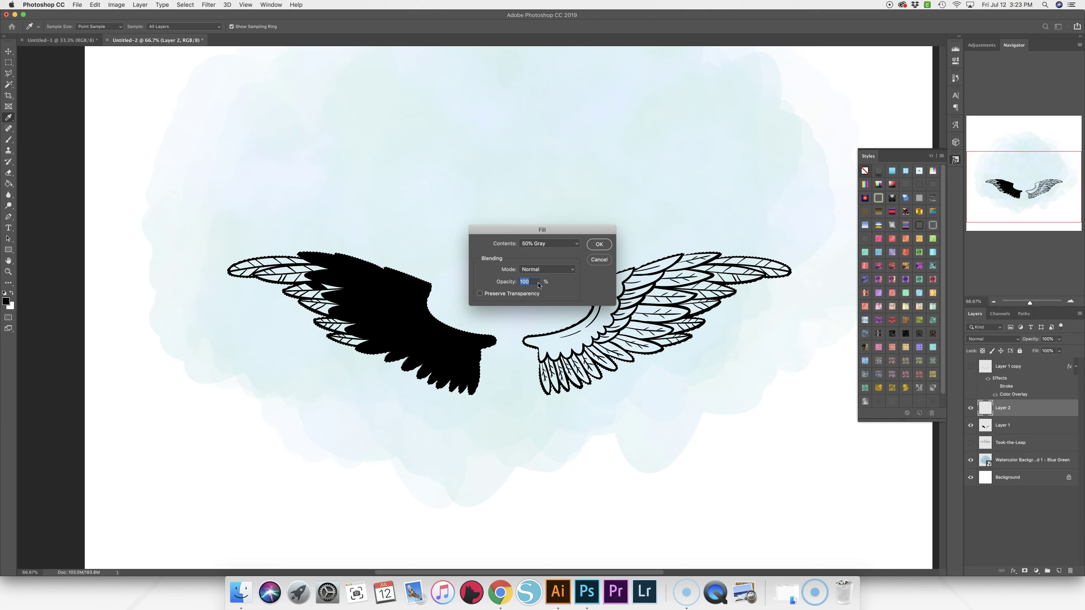
pyautogui.click(600, 245)
# - Clear the selection, show the Layer 1 copy line art over the gray fill and select the gray Layer 2
pyautogui.press('v')
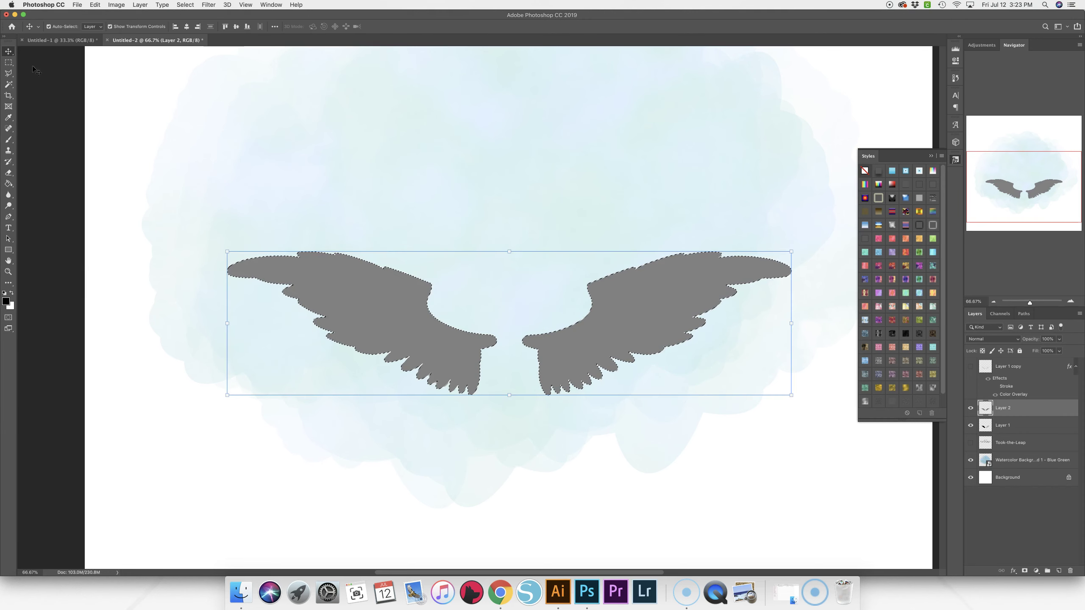
pyautogui.click(601, 210)
pyautogui.click(185, 5)
pyautogui.click(194, 22)
pyautogui.click(970, 366)
pyautogui.click(1003, 407)
# - Toggle the gray fill layer's visibility to compare the wings with and without their solid backing
pyautogui.click(185, 4)
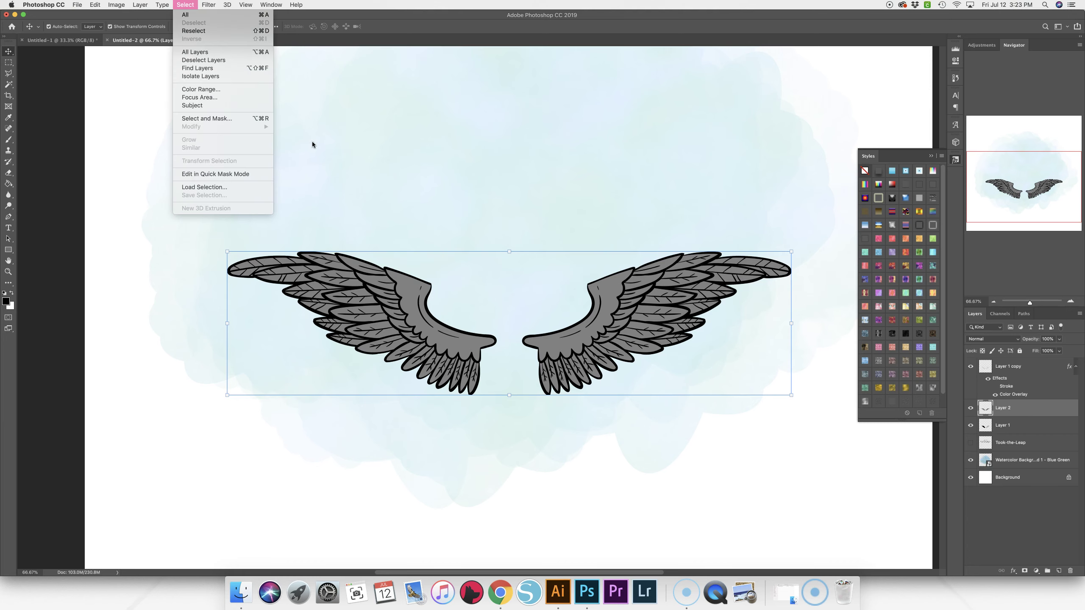
pyautogui.click(8, 85)
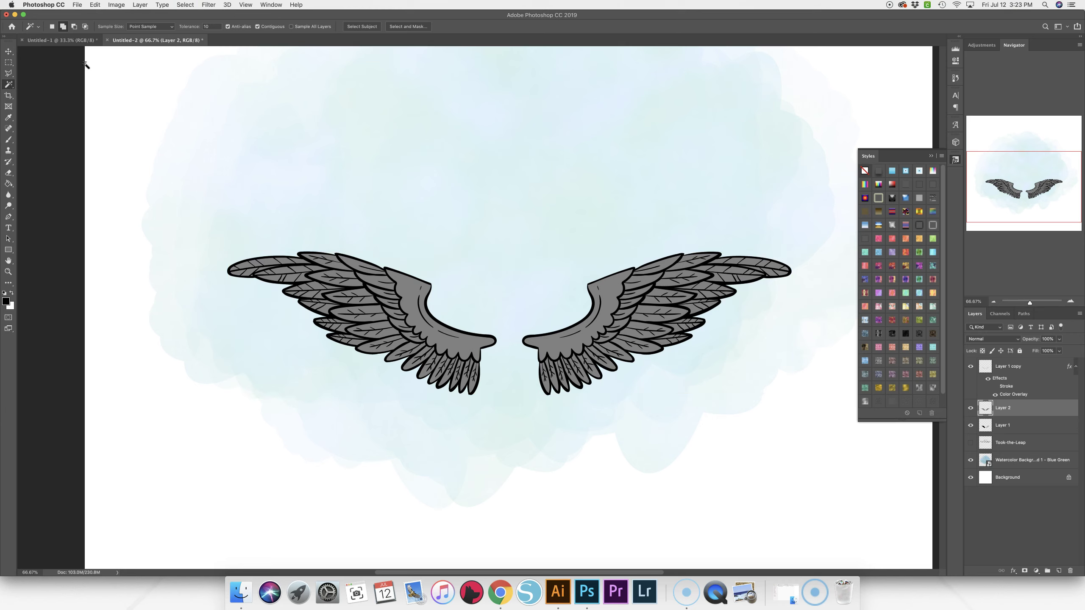
pyautogui.click(8, 53)
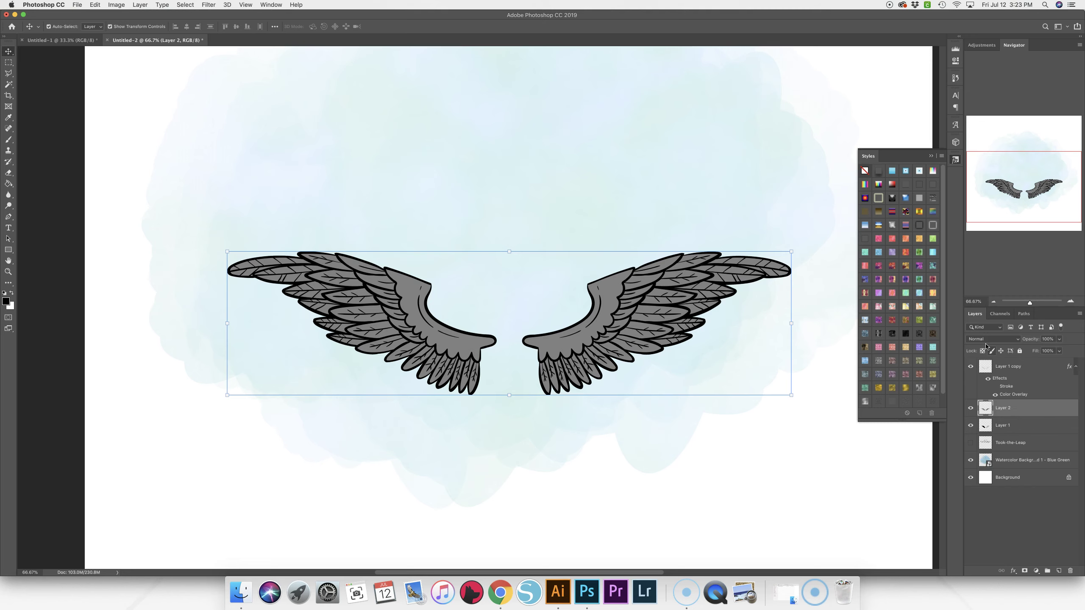
pyautogui.click(970, 408)
pyautogui.click(970, 410)
pyautogui.click(971, 410)
pyautogui.click(971, 408)
# - Place the Galaxy Texture - Mint Grey image over the wings and clip it to the gray Layer 2
pyautogui.moveTo(702, 243); pyautogui.dragTo(428, 195)
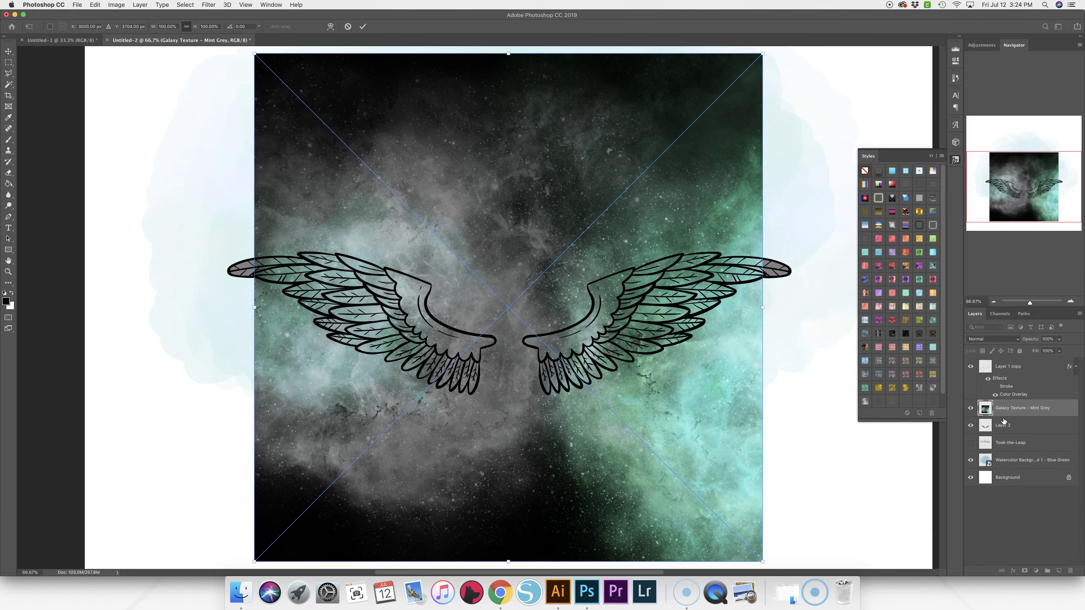
pyautogui.press('Return')
pyautogui.click(658, 267)
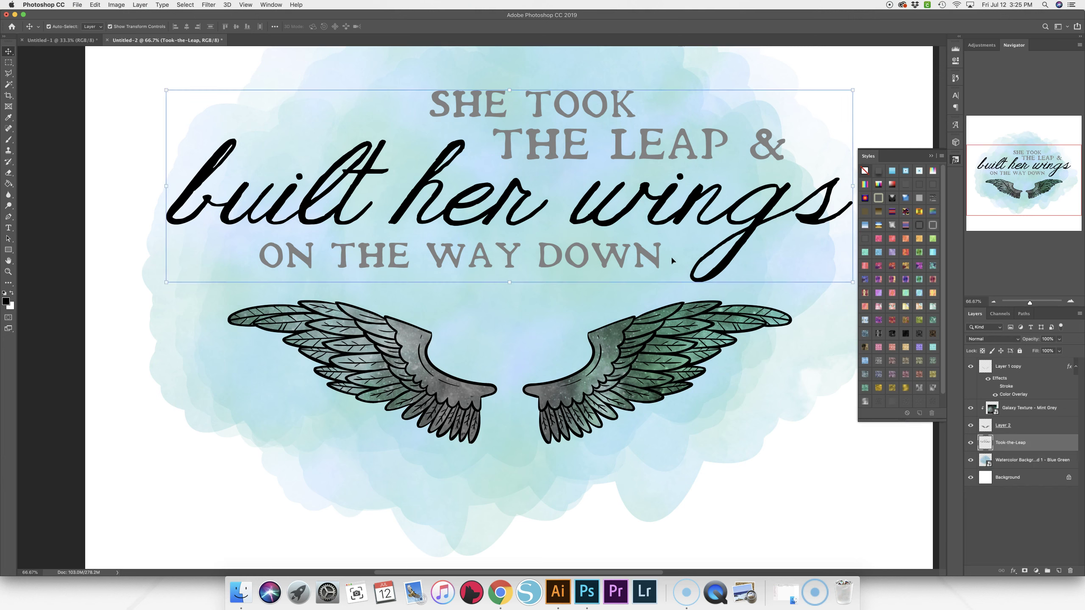
# - Set the opacity of the blue-green watercolor background layer to 49%
pyautogui.press('super+minus')
pyautogui.click(1025, 460)
pyautogui.click(1060, 339)
pyautogui.moveTo(1078, 350)
pyautogui.mouseDown()
pyautogui.moveTo(1047, 355)
pyautogui.moveTo(1056, 354)
pyautogui.mouseUp()
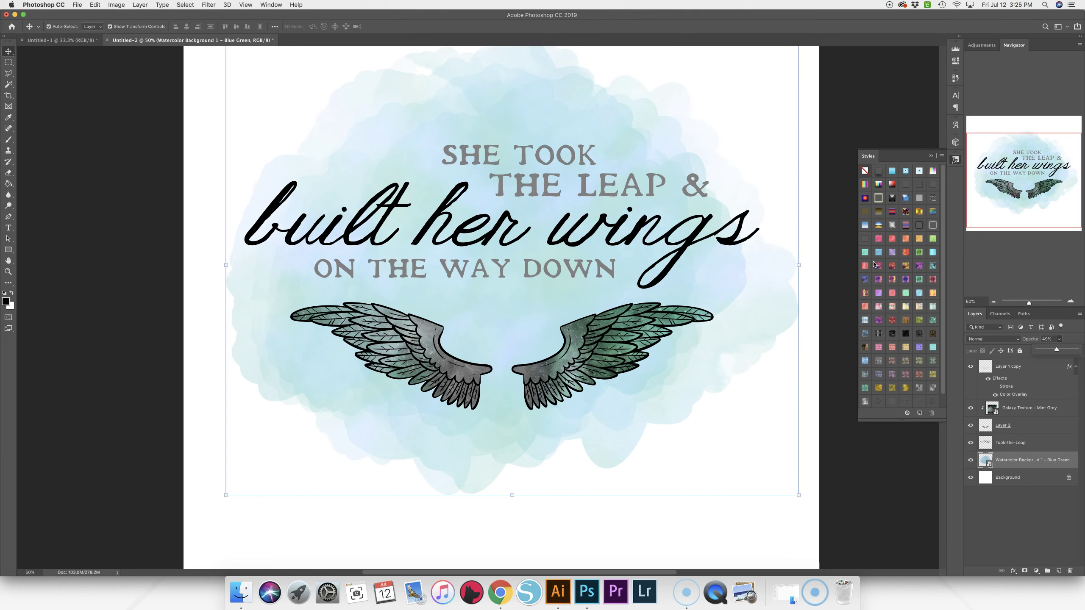
# - Apply a preset stroke and drop shadow style to the Took-the-Leap text layer and open its first Drop Shadow settings
pyautogui.click(718, 208)
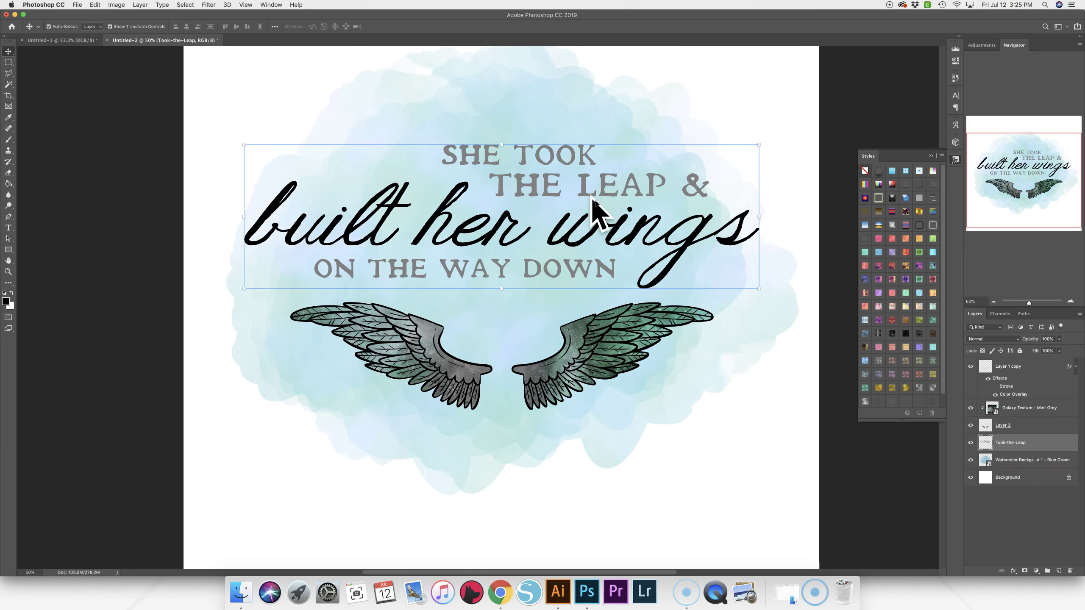
pyautogui.click(878, 171)
pyautogui.doubleClick(1046, 443)
pyautogui.click(784, 216)
pyautogui.click(786, 226)
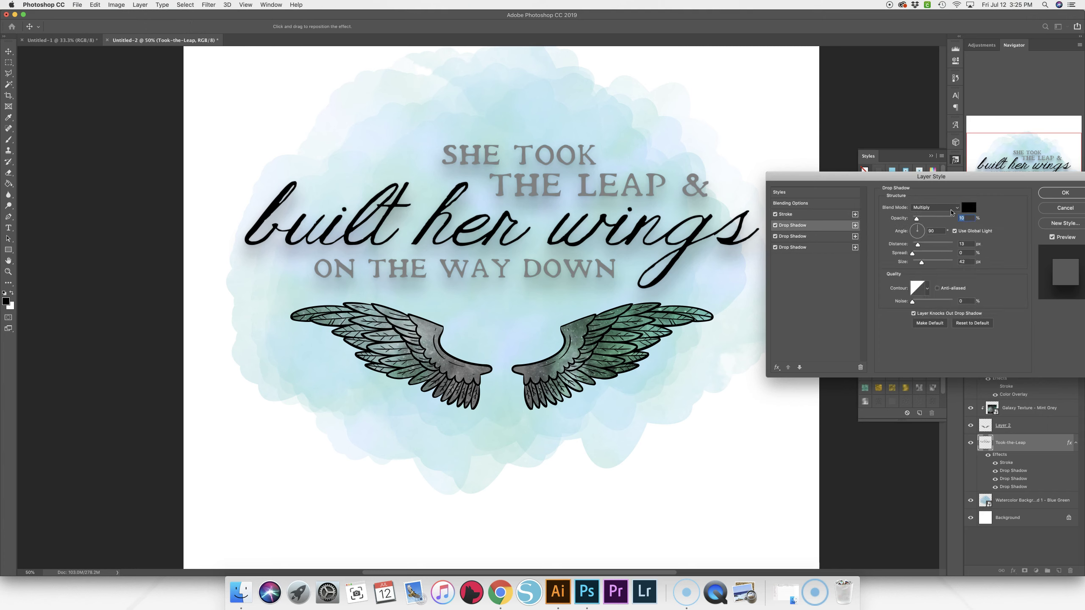
# - Set the text's first drop shadow to white with the Normal blend mode
pyautogui.click(969, 207)
pyautogui.click(688, 321)
pyautogui.click(683, 312)
pyautogui.click(898, 316)
pyautogui.click(935, 207)
pyautogui.click(921, 178)
# - Delete the two extra drop shadows from the text's layer style
pyautogui.click(793, 236)
pyautogui.click(860, 367)
pyautogui.click(860, 367)
# - Reduce the remaining white drop shadow's size, raise its opacity and change its angle
pyautogui.click(792, 225)
pyautogui.moveTo(921, 264); pyautogui.dragTo(916, 265)
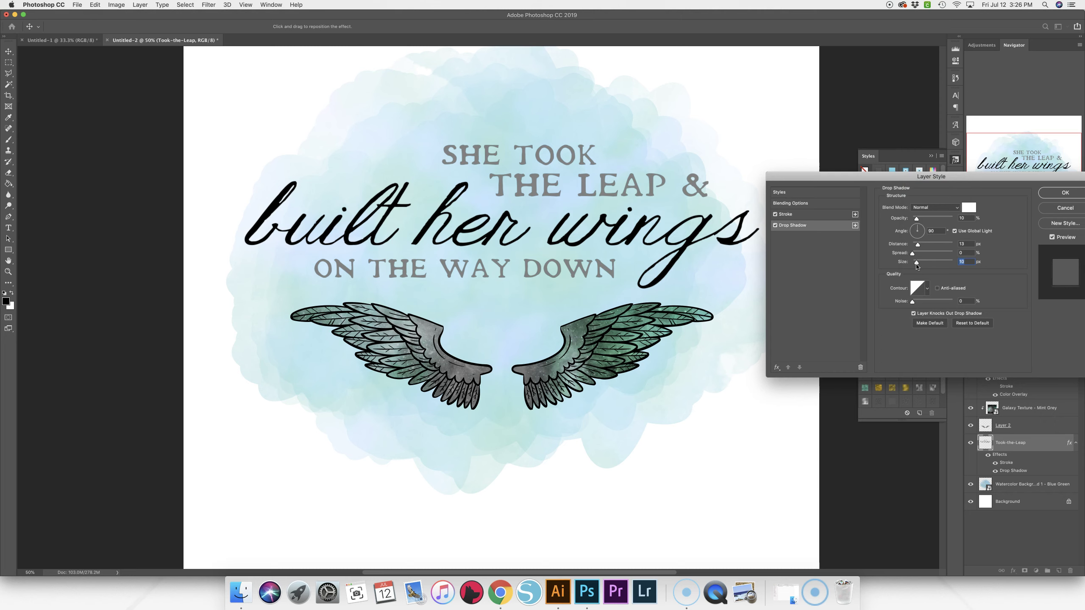
pyautogui.moveTo(916, 218); pyautogui.dragTo(945, 218)
pyautogui.moveTo(916, 262)
pyautogui.mouseDown()
pyautogui.moveTo(928, 263)
pyautogui.moveTo(912, 263)
pyautogui.mouseUp()
pyautogui.moveTo(918, 233); pyautogui.dragTo(927, 228)
# - Turn off the text's drop shadow and stroke, and add an Outer Glow with the Normal blend mode
pyautogui.click(774, 226)
pyautogui.click(775, 214)
pyautogui.click(776, 368)
pyautogui.click(799, 351)
pyautogui.click(934, 206)
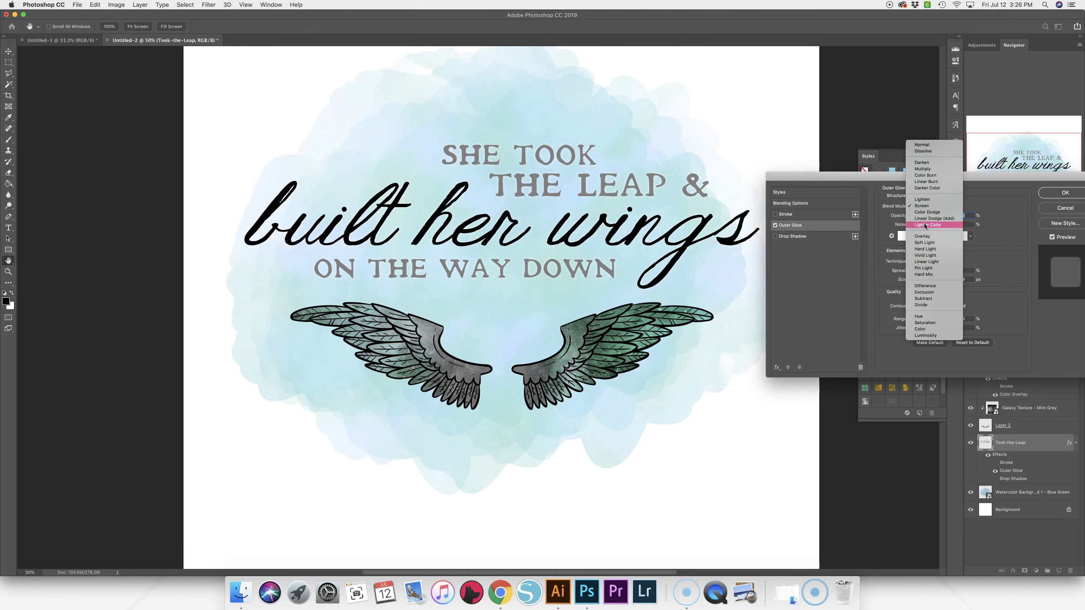
pyautogui.click(923, 146)
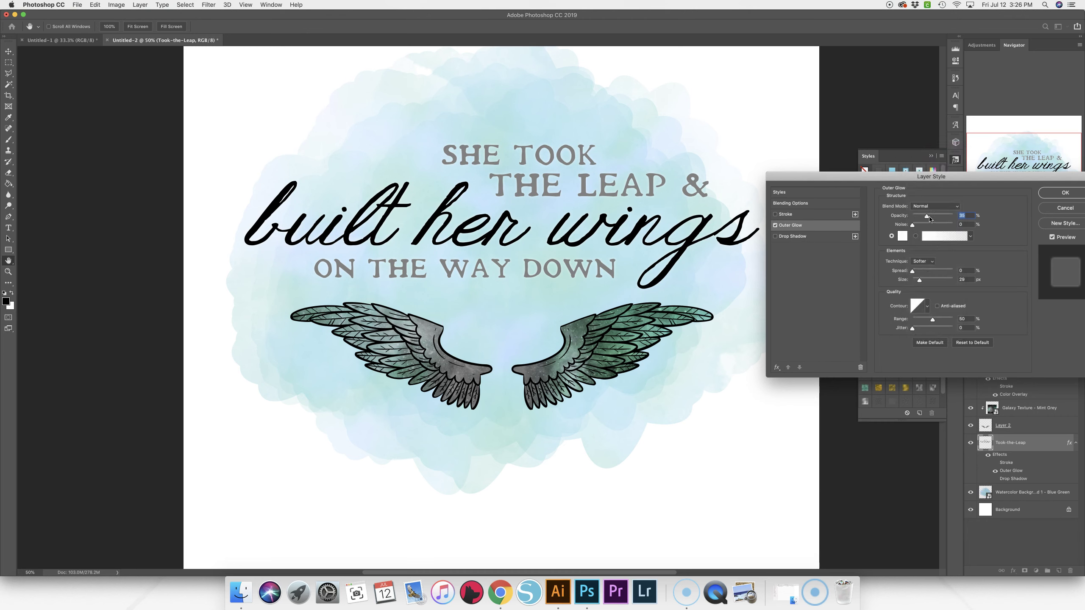
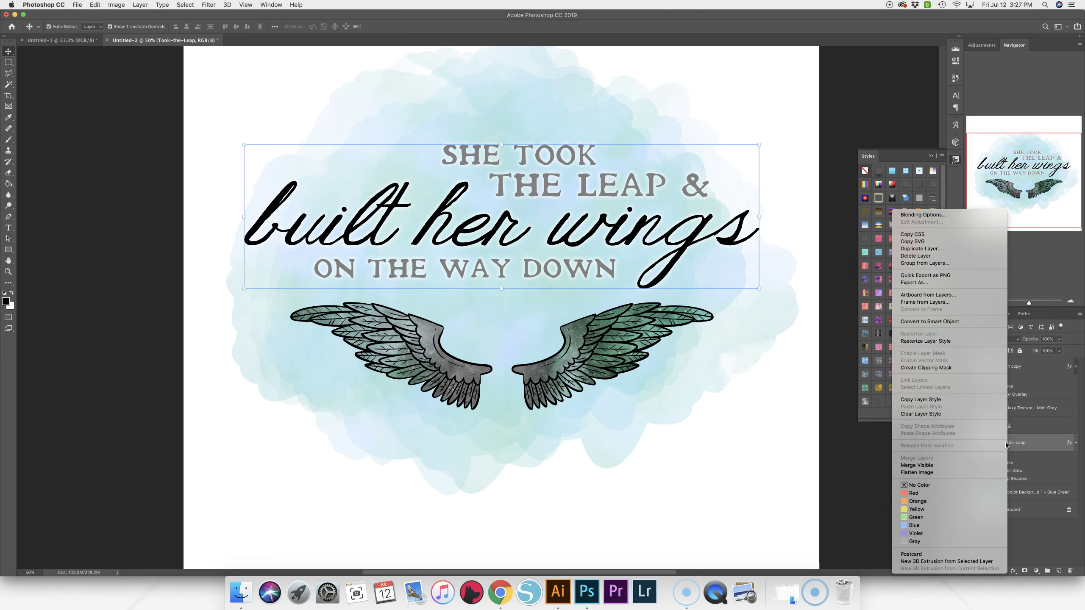
# - Copy the Took-the-Leap text's layer style and paste it onto the gray wings layer, Layer 2
pyautogui.click(920, 400)
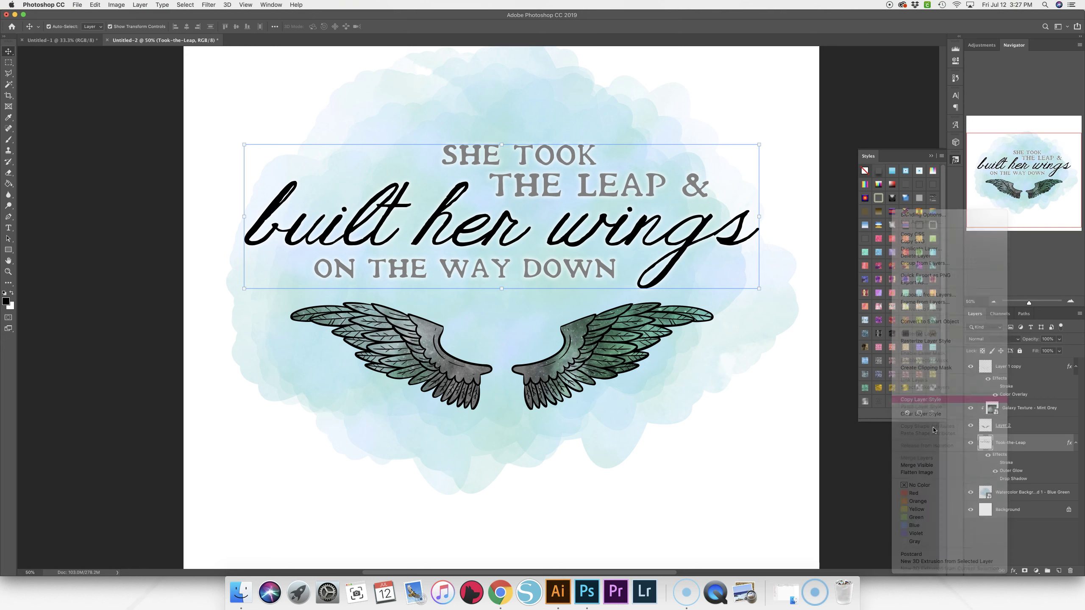
pyautogui.click(1021, 426)
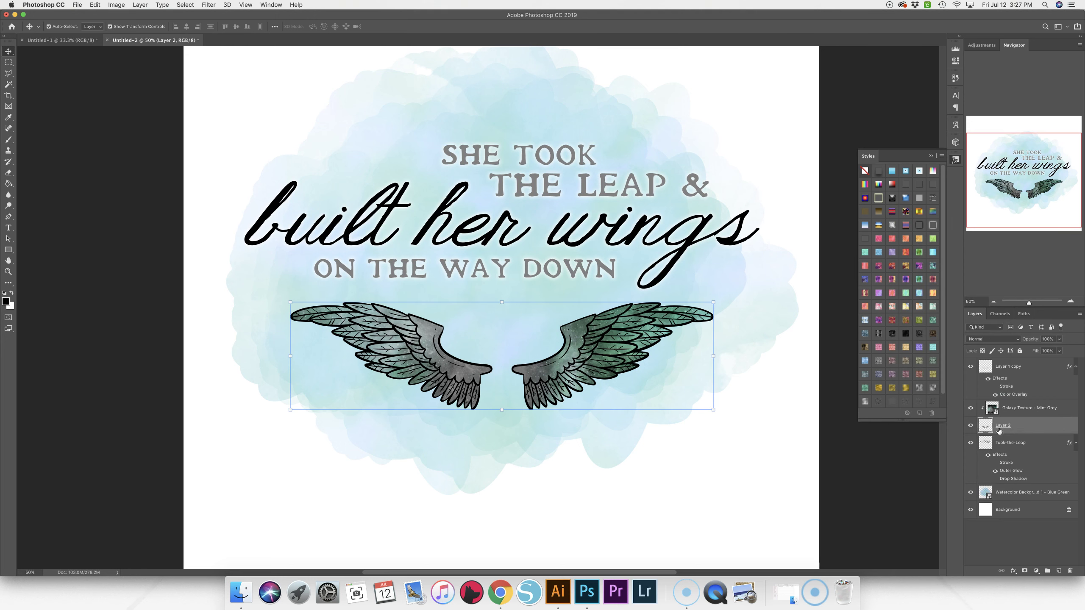
pyautogui.rightClick(1020, 430)
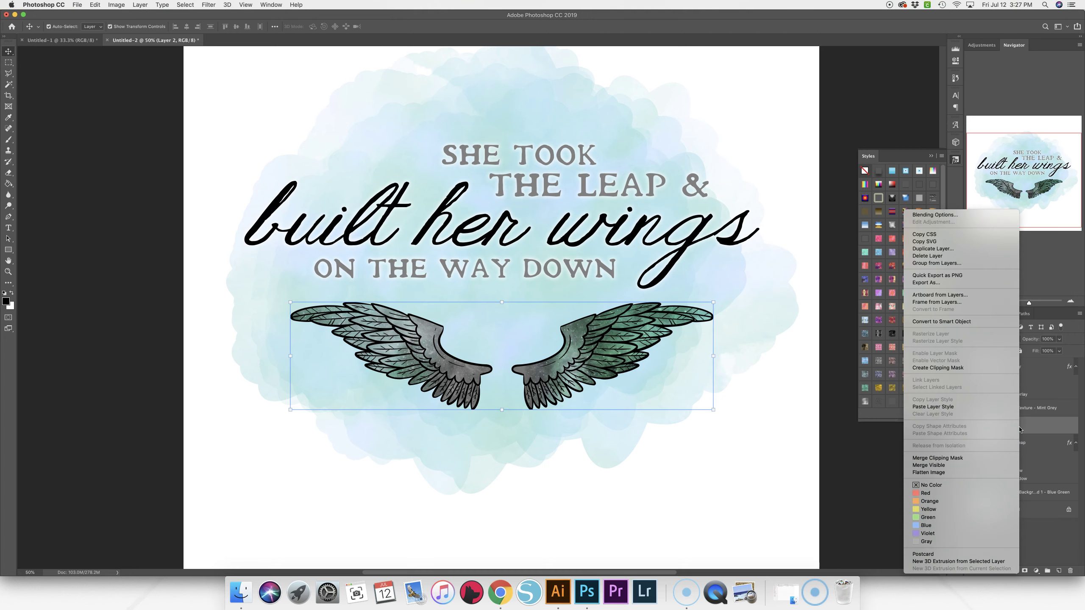
pyautogui.click(934, 407)
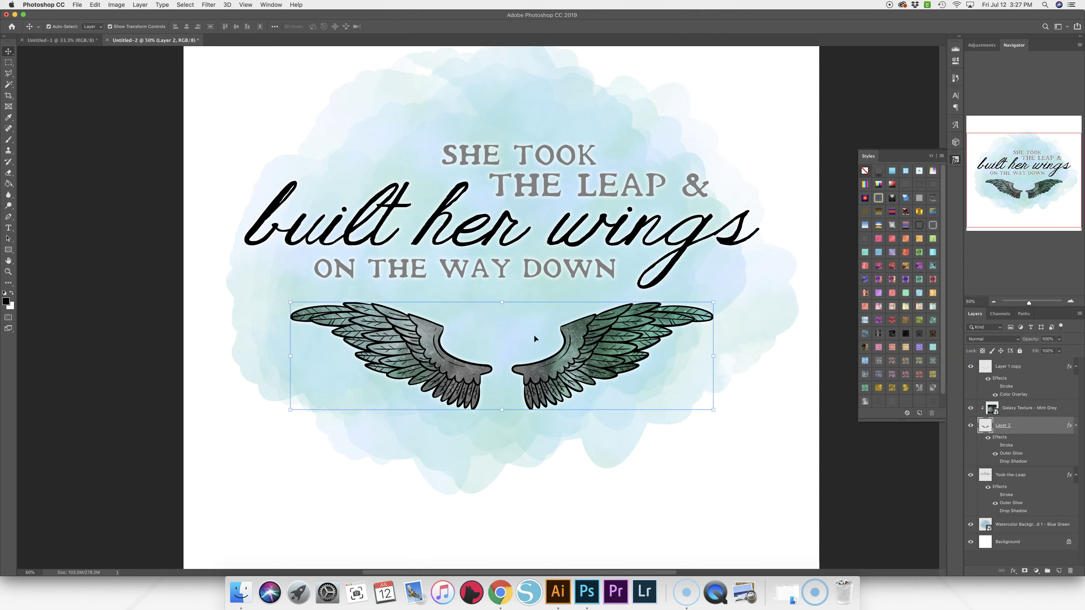
pyautogui.click(628, 475)
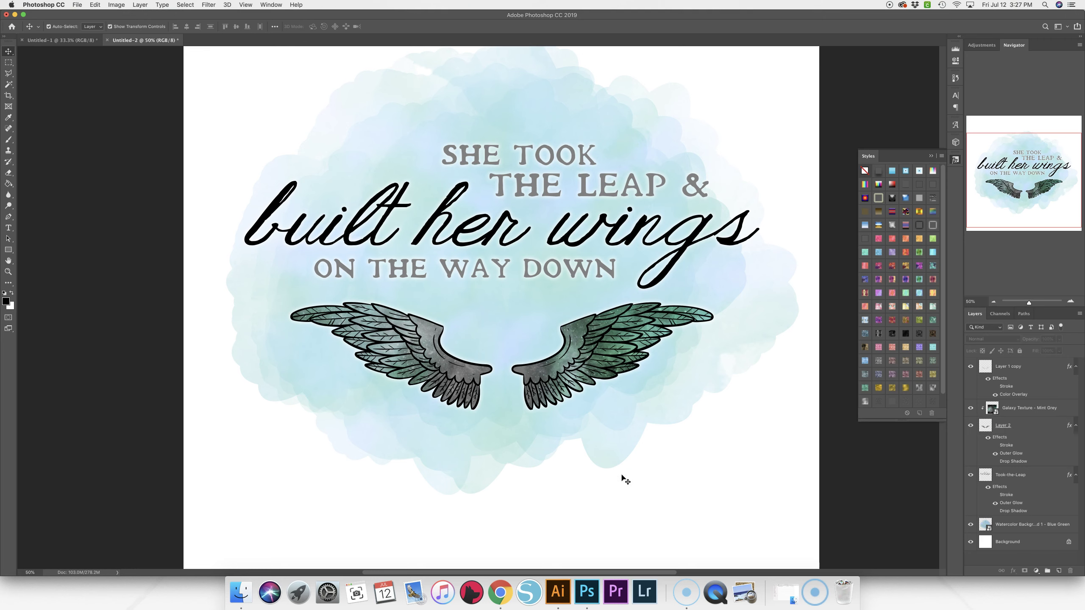
pyautogui.click(419, 139)
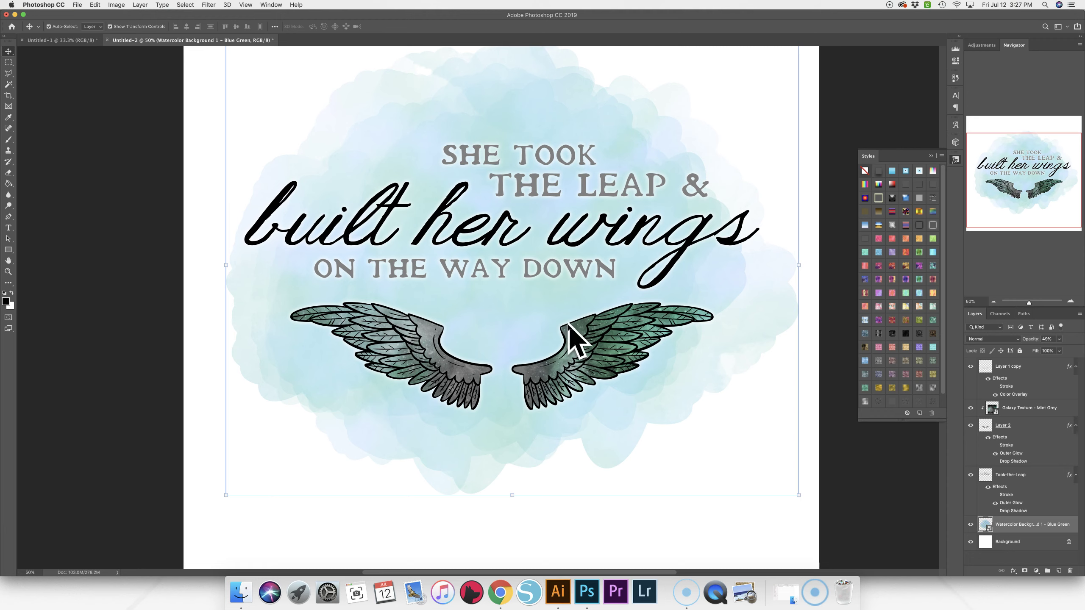
pyautogui.click(556, 362)
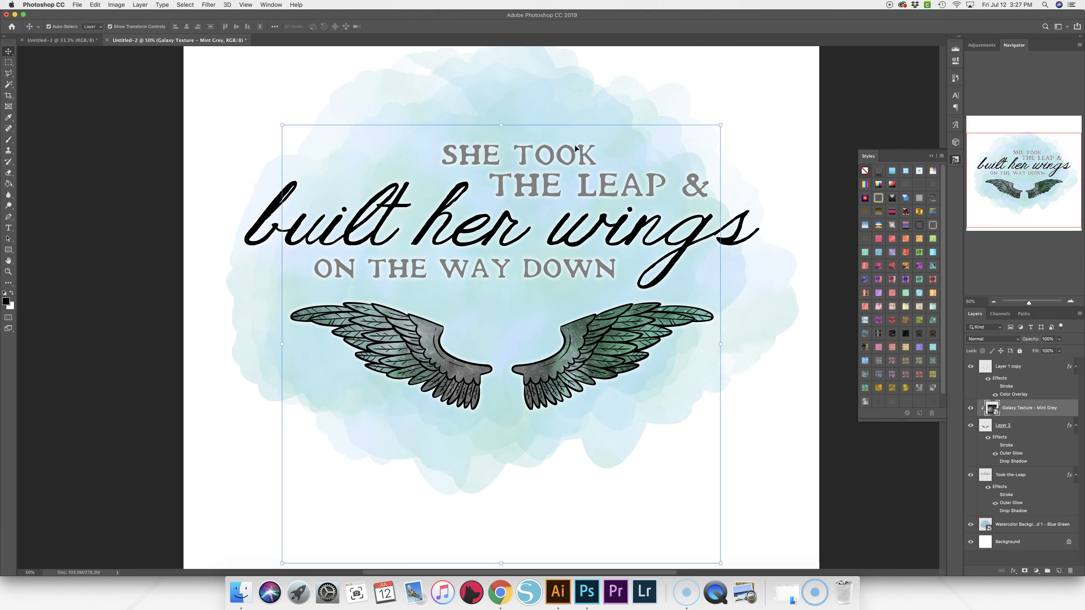
pyautogui.press('super+minus')
pyautogui.click(1017, 524)
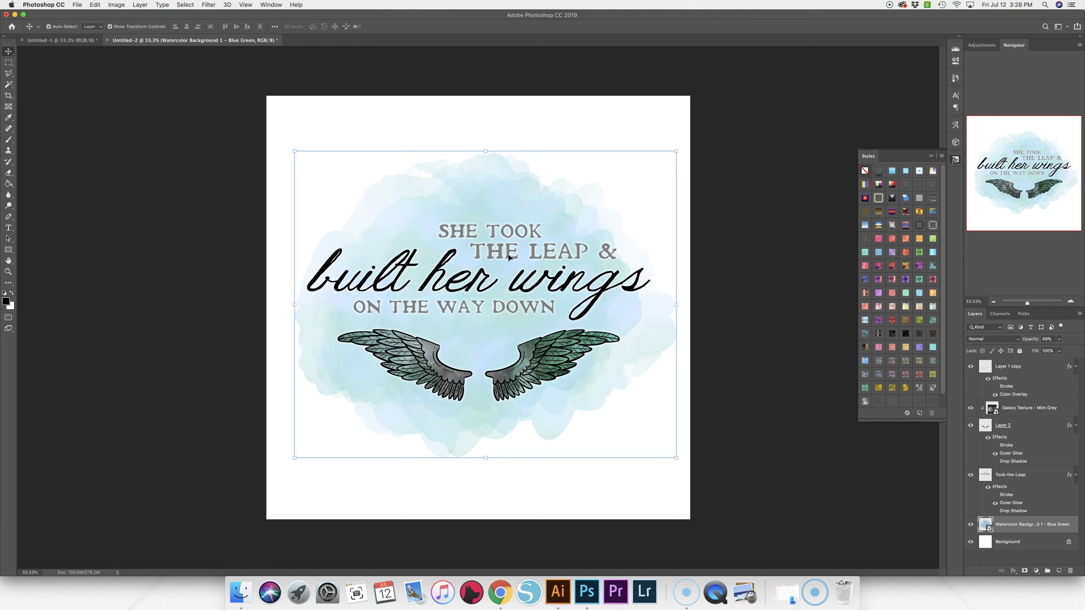
pyautogui.click(437, 116)
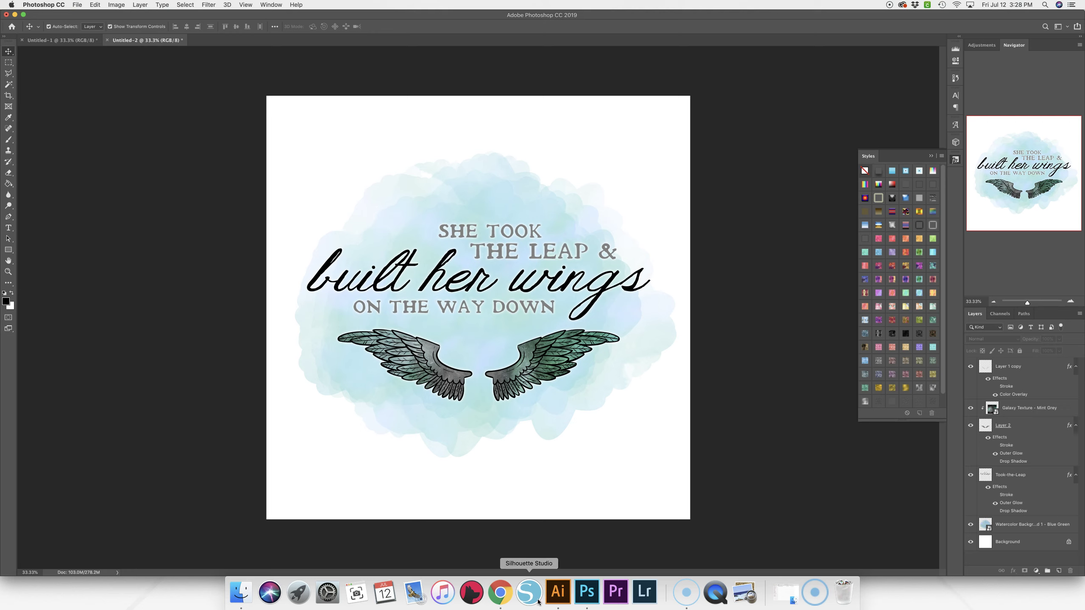
# - Hide the Galaxy Texture - Mint Grey layer and place the Real Sweater Texture - White as a linked file above it
pyautogui.click(1023, 412)
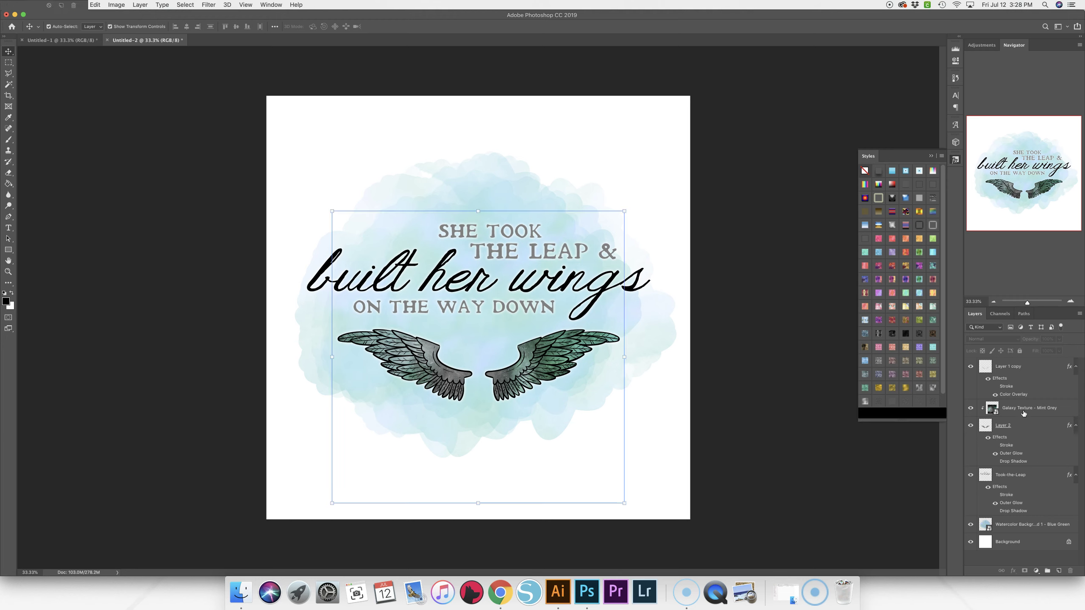
pyautogui.click(970, 408)
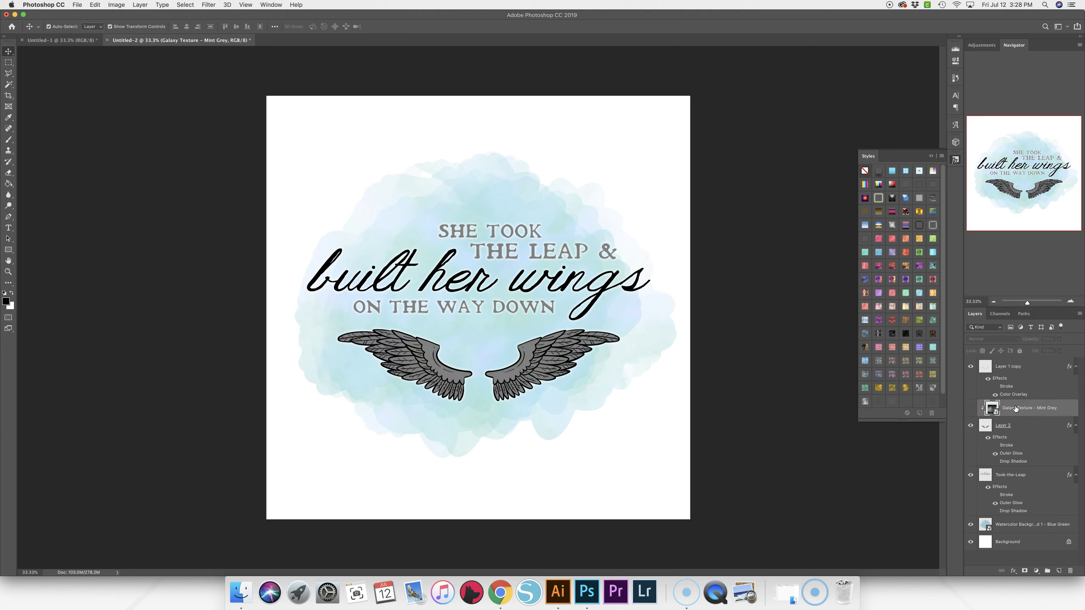
pyautogui.click(71, 5)
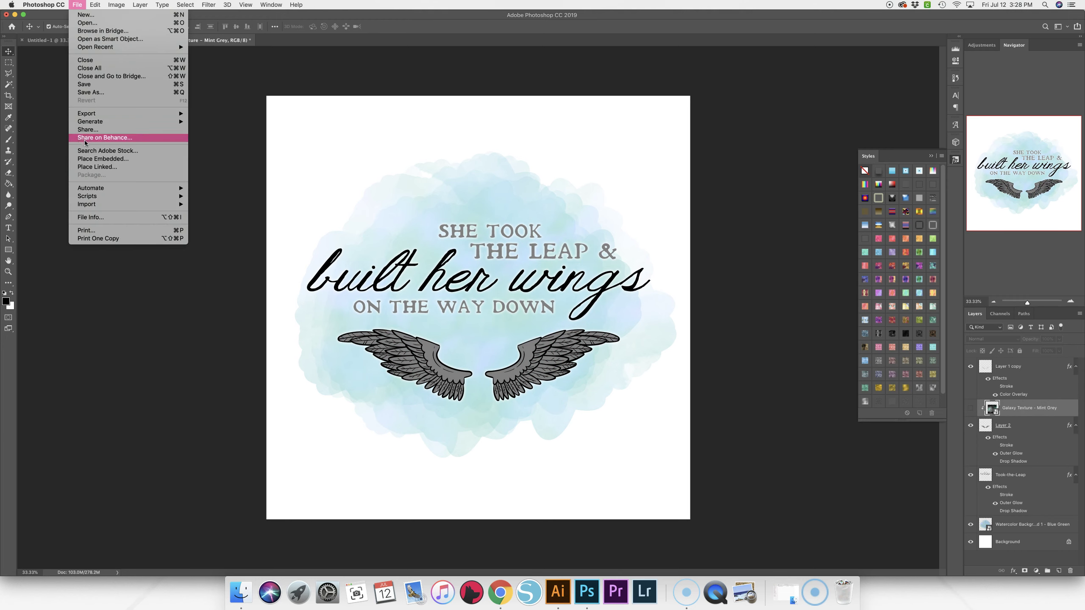
pyautogui.click(96, 167)
pyautogui.click(417, 148)
pyautogui.click(634, 126)
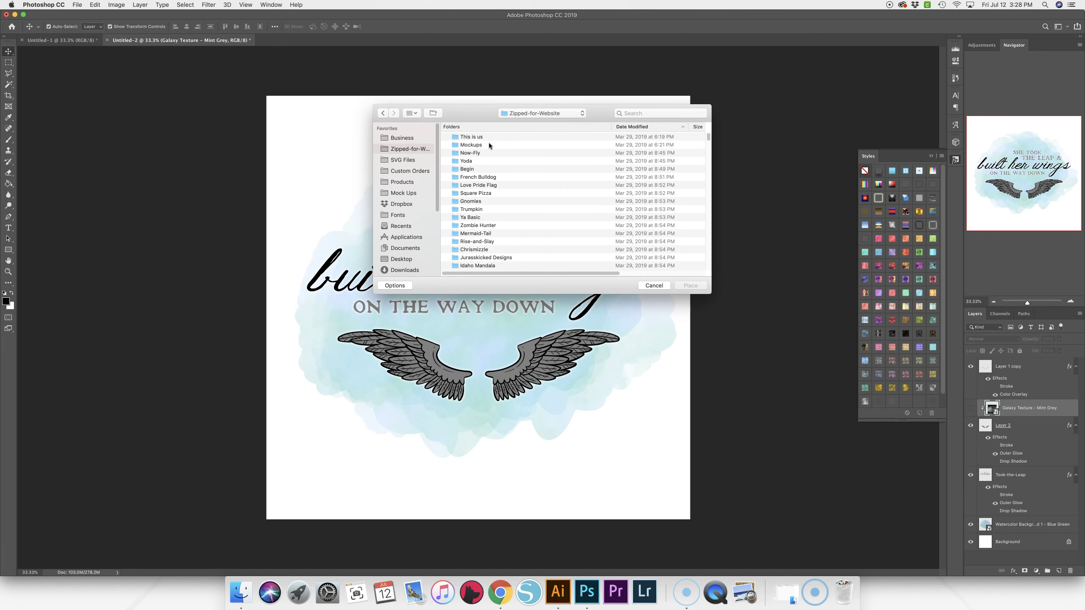
pyautogui.click(484, 127)
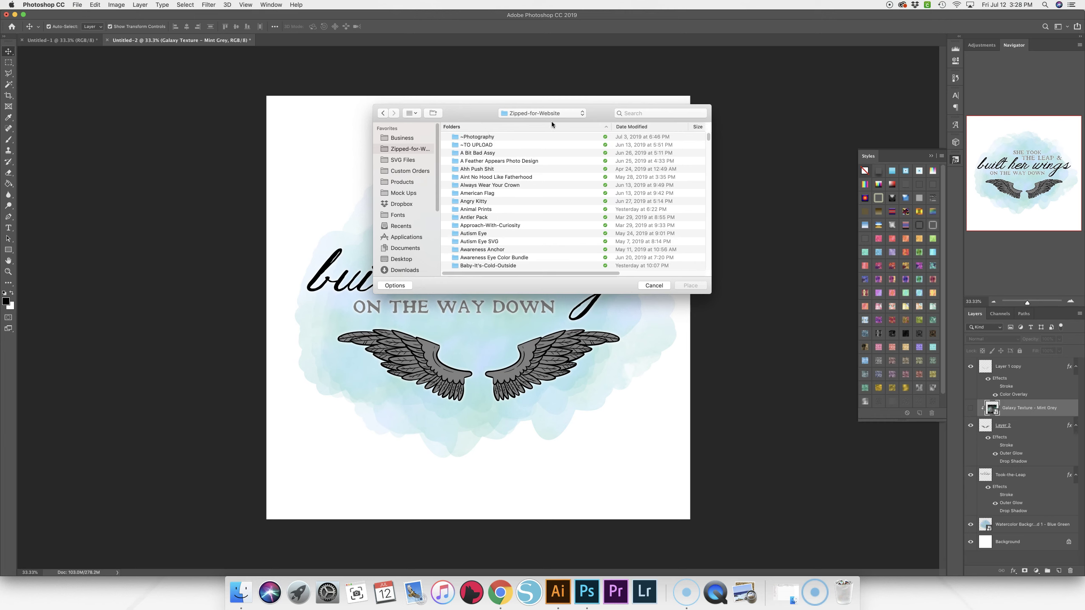
pyautogui.scroll(-10, 563, 197)
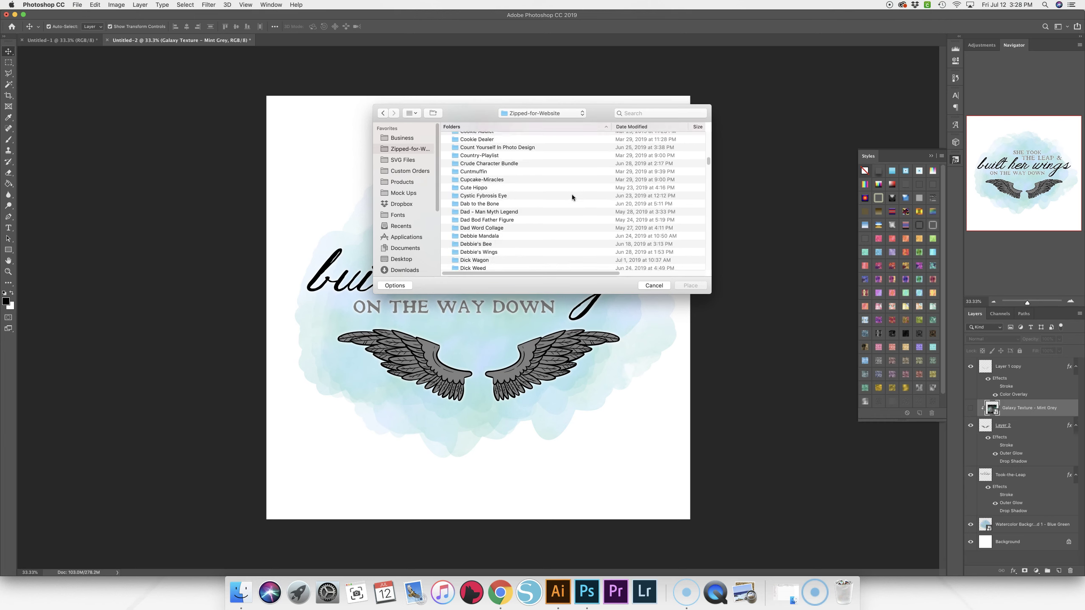
pyautogui.rightClick(574, 192)
pyautogui.scroll(-4, 553, 194)
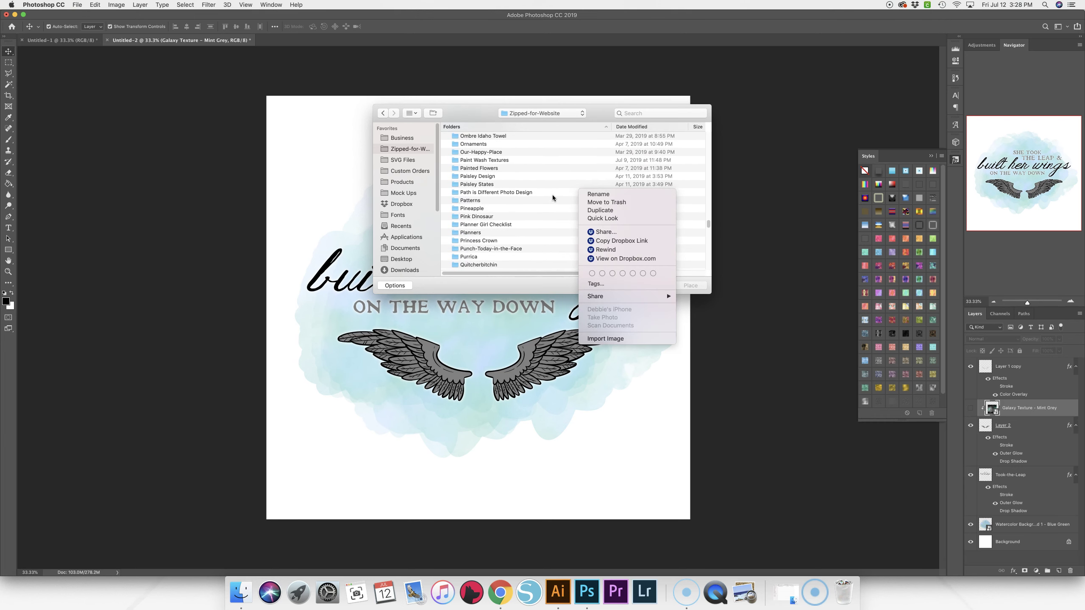
pyautogui.press('Escape')
pyautogui.click(8, 62)
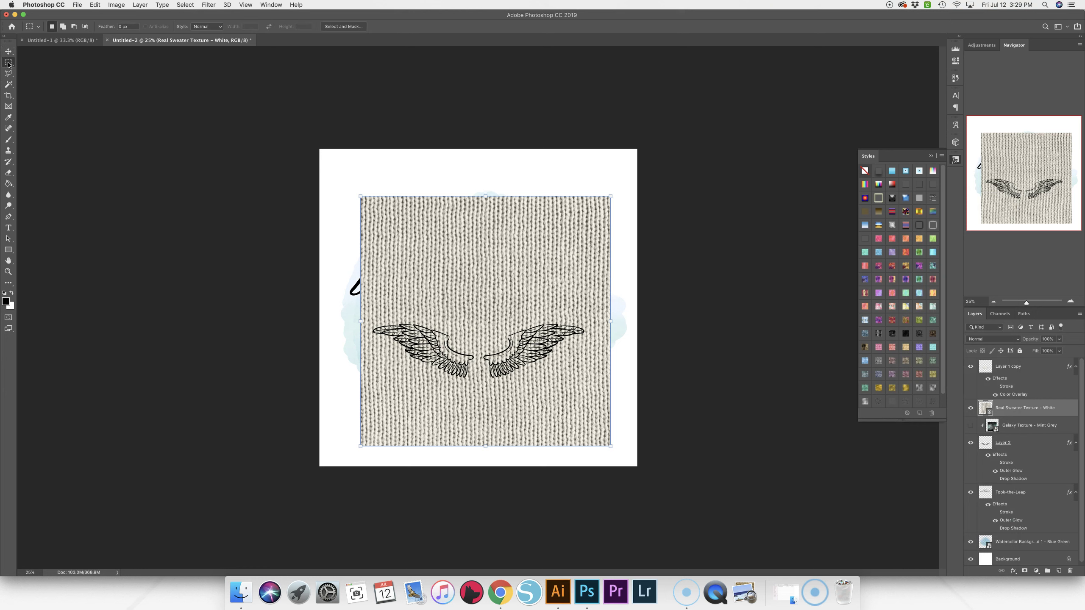
pyautogui.click(8, 250)
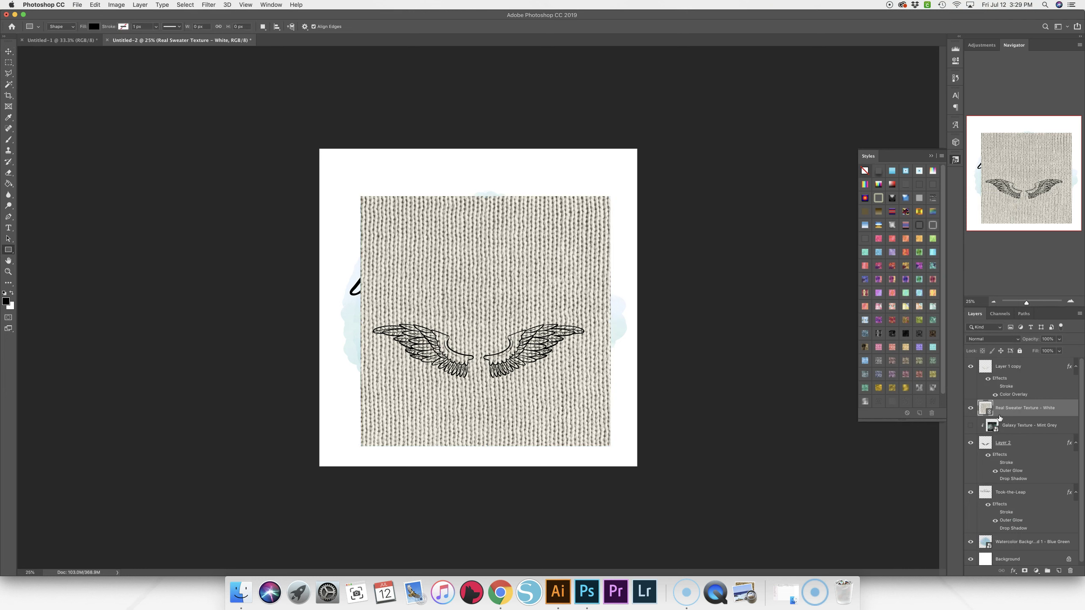
pyautogui.click(8, 51)
pyautogui.press('super+plus')
pyautogui.click(116, 5)
pyautogui.moveTo(130, 28)
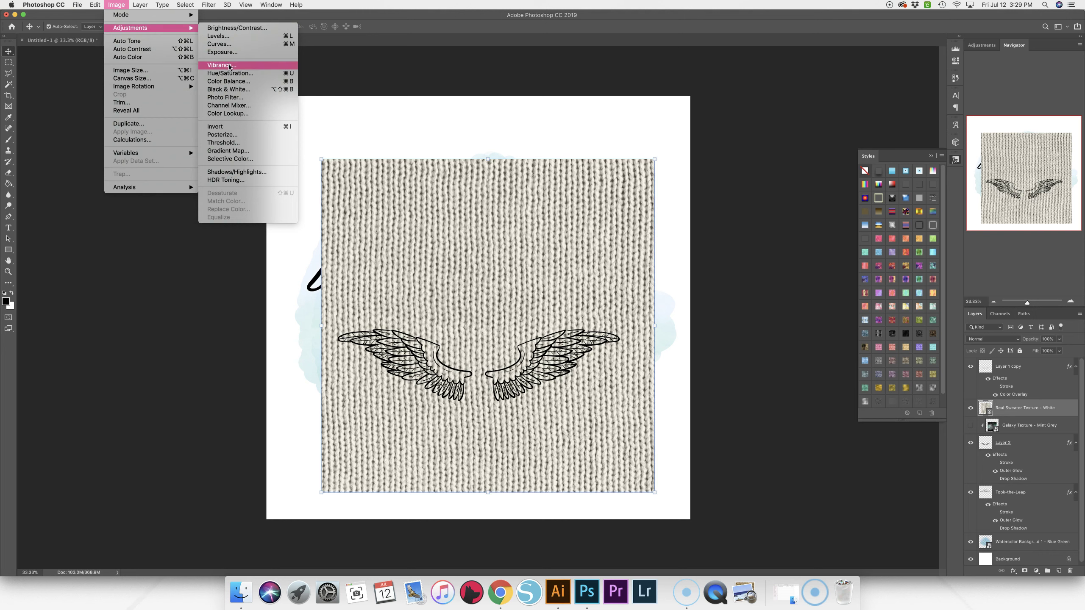
pyautogui.click(386, 134)
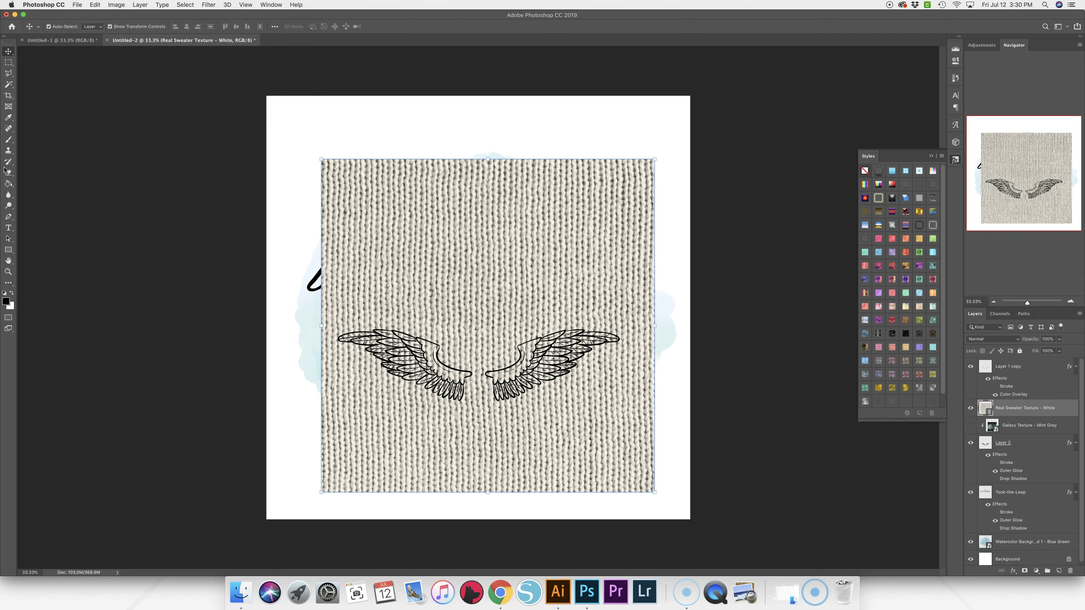
# - Set the foreground color to a muted teal with a hue of 191°
pyautogui.click(6, 301)
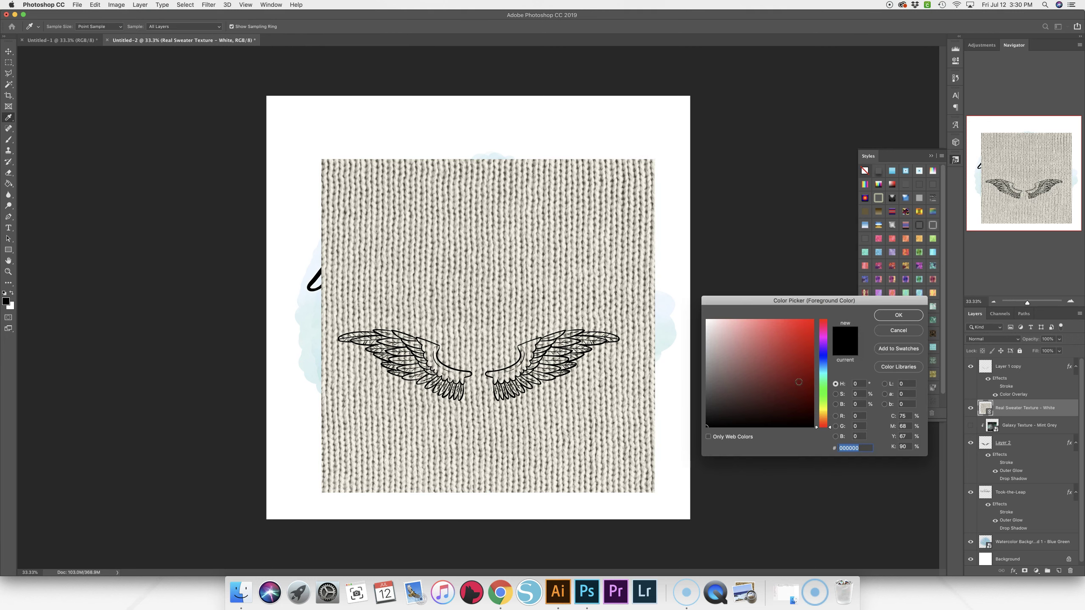
pyautogui.moveTo(823, 382); pyautogui.dragTo(823, 370)
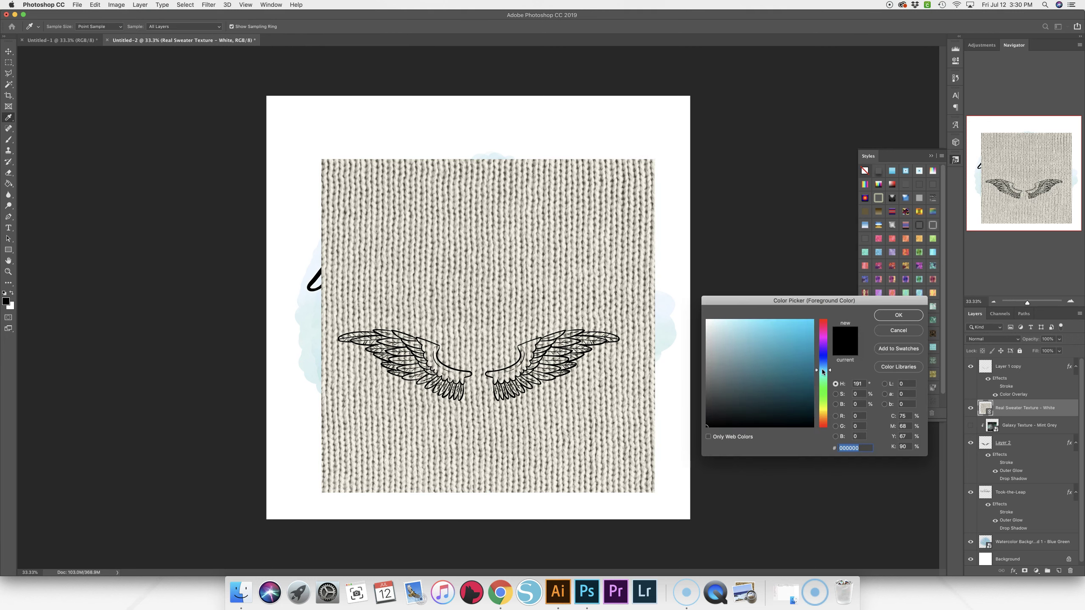
pyautogui.click(805, 366)
pyautogui.click(898, 315)
# - Draw a teal rectangle of about 4900 × 5030 px covering the sweater texture and set its blend mode to Multiply
pyautogui.click(8, 250)
pyautogui.moveTo(317, 146); pyautogui.dragTo(662, 501)
pyautogui.press('v')
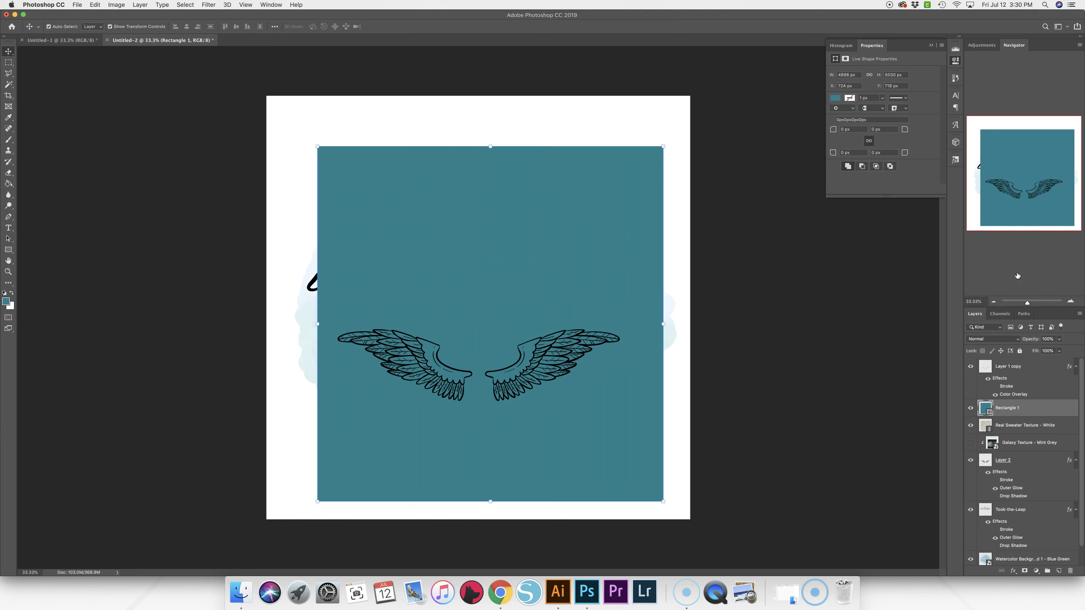
pyautogui.click(1017, 340)
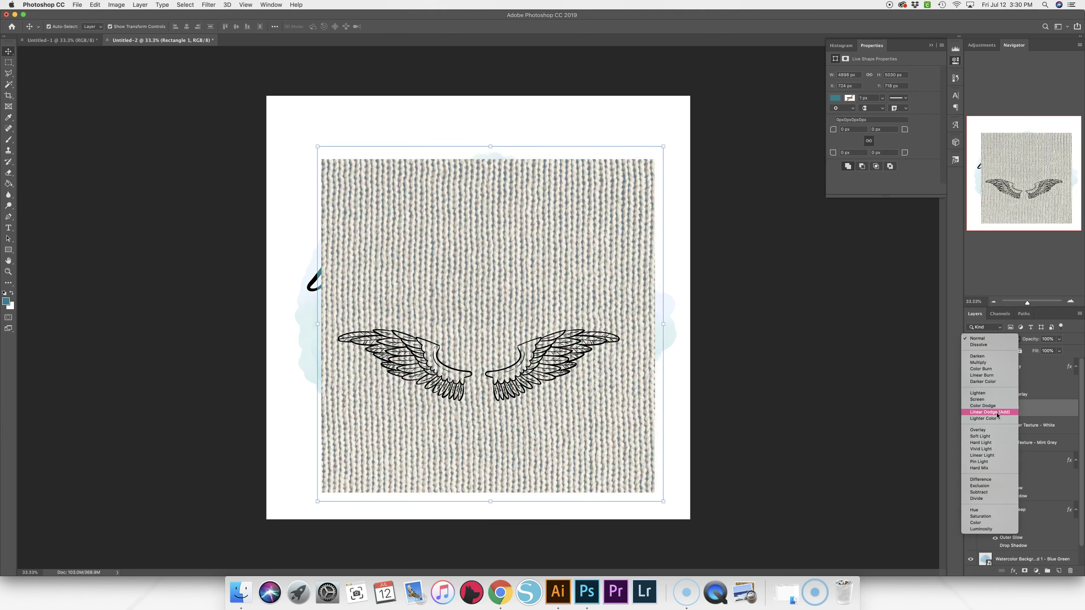
pyautogui.click(989, 362)
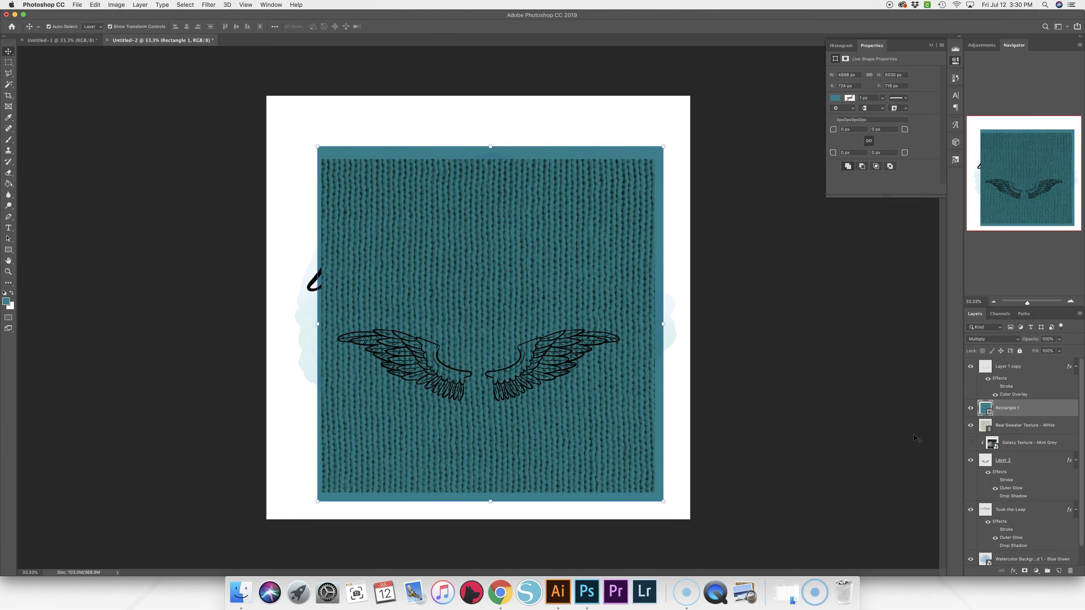